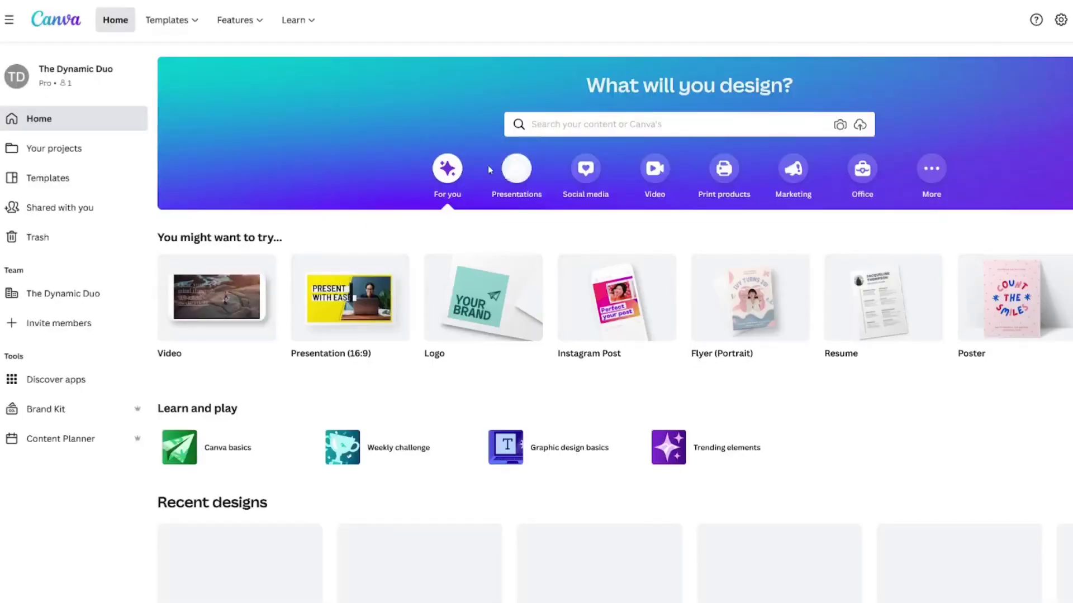
# Create a blank video design from the Video category on the Canva home page.
pyautogui.click(656, 178)
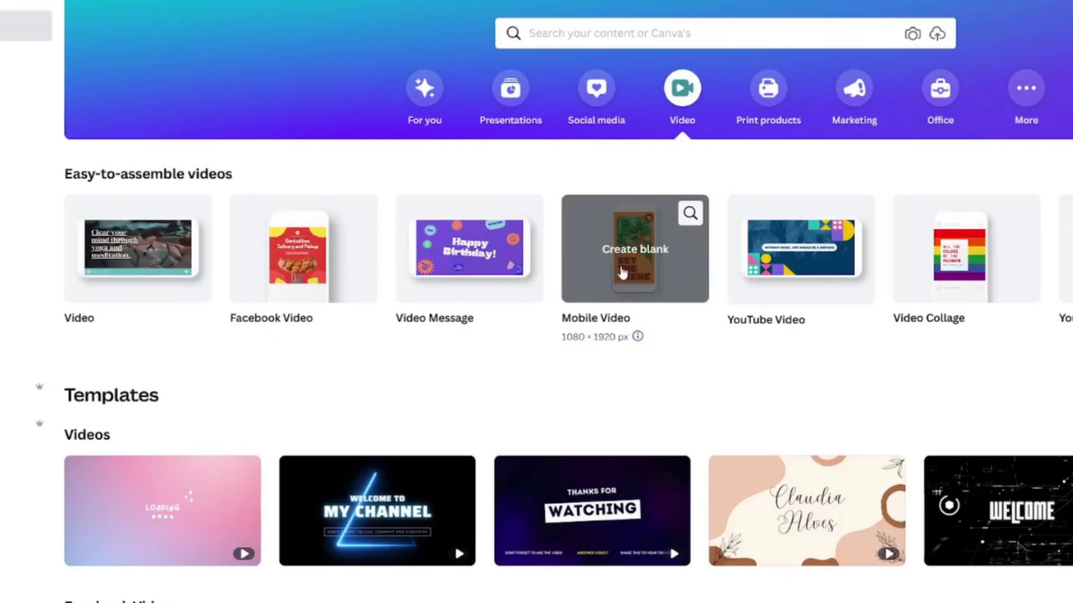
pyautogui.click(622, 272)
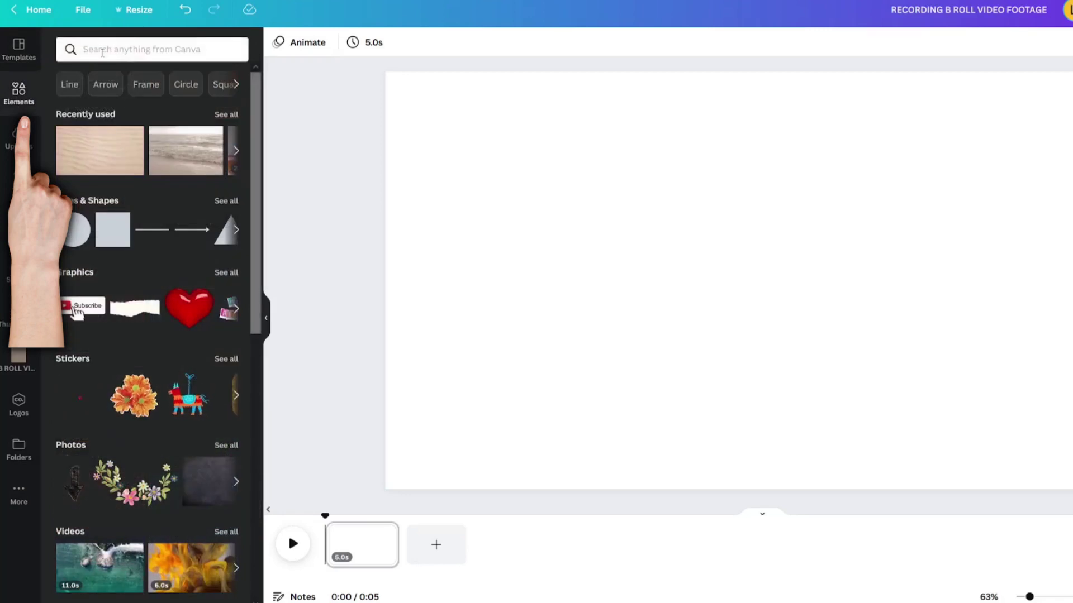
# Search Elements for BEIGE, filter Photos to free items, and add a sand-ripple photo.
pyautogui.click(126, 48)
pyautogui.write('BEIGE')
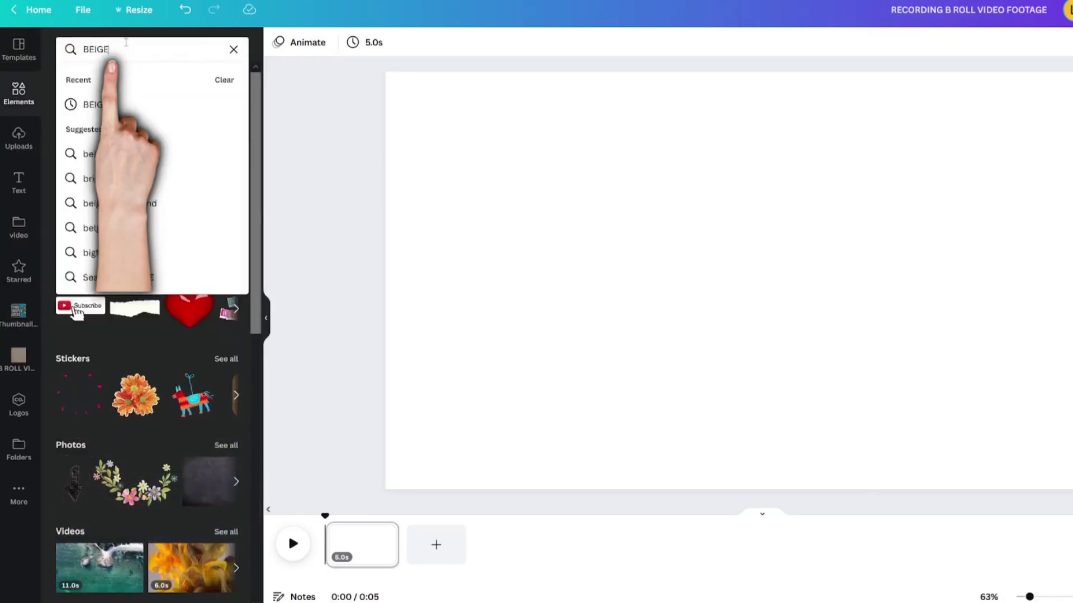
pyautogui.press('Return')
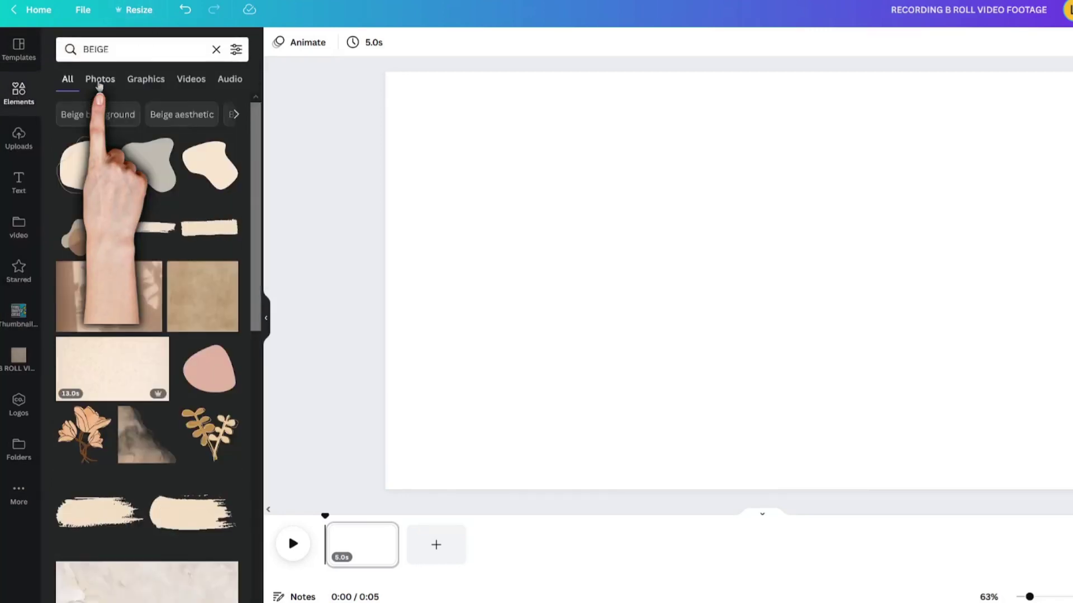
pyautogui.click(99, 83)
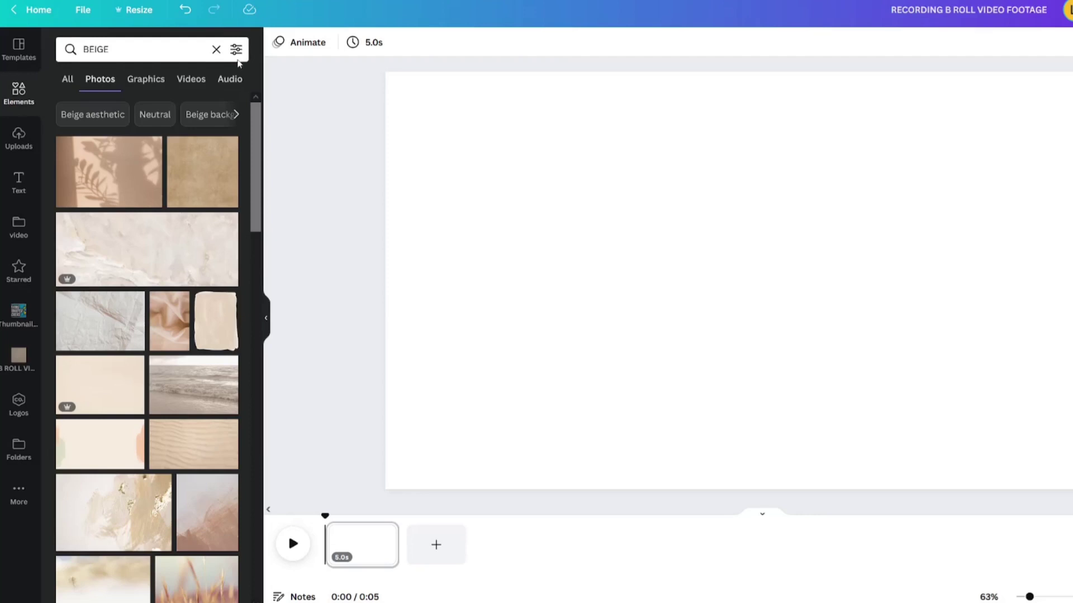
pyautogui.click(236, 50)
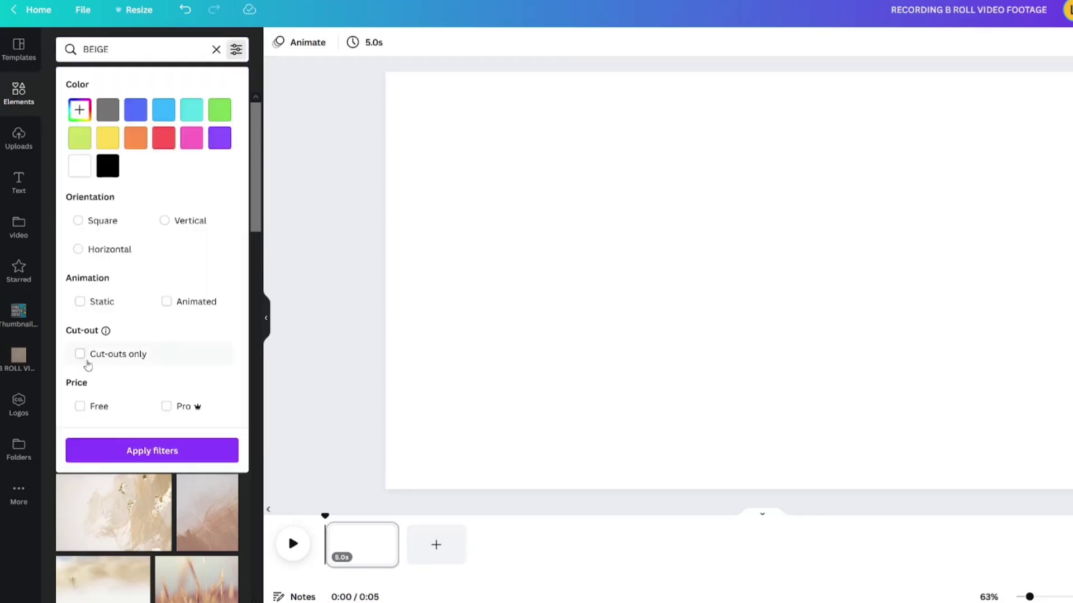
pyautogui.click(80, 406)
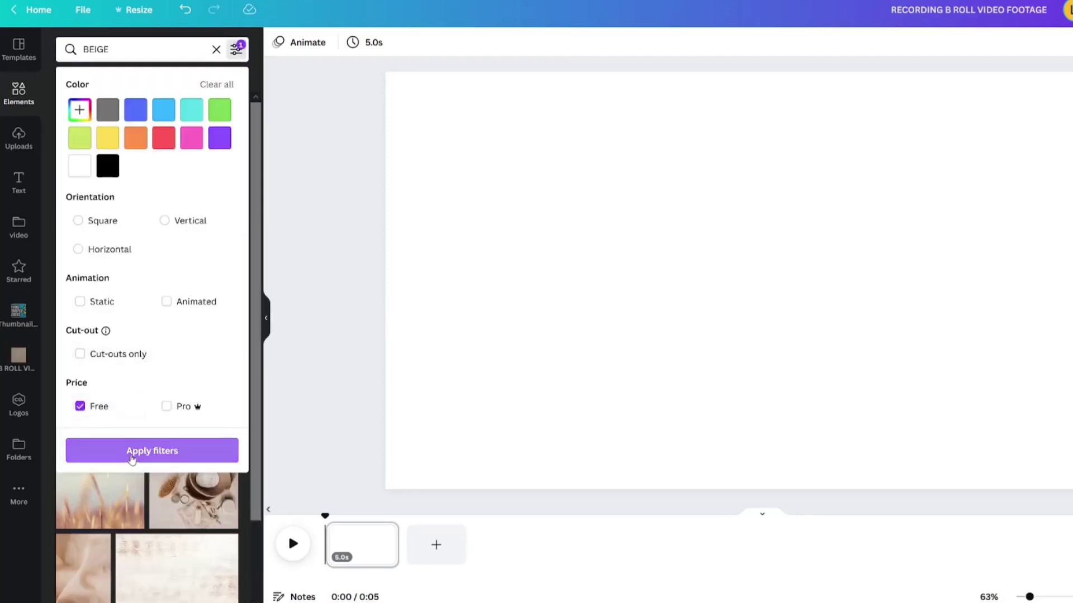
pyautogui.click(132, 459)
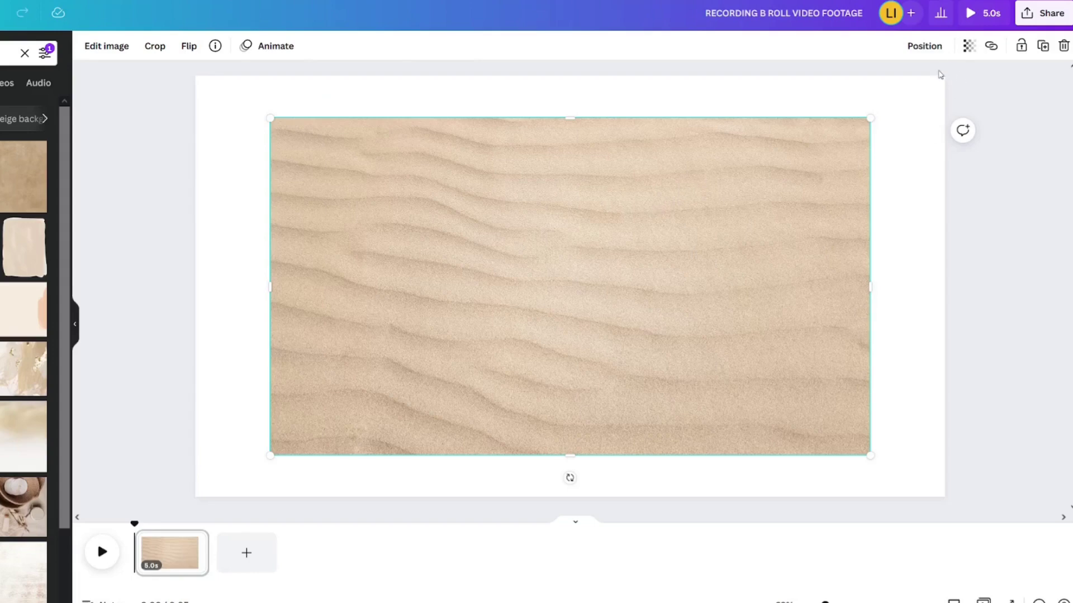
# Set the sand photo's transparency to 30.
pyautogui.click(970, 56)
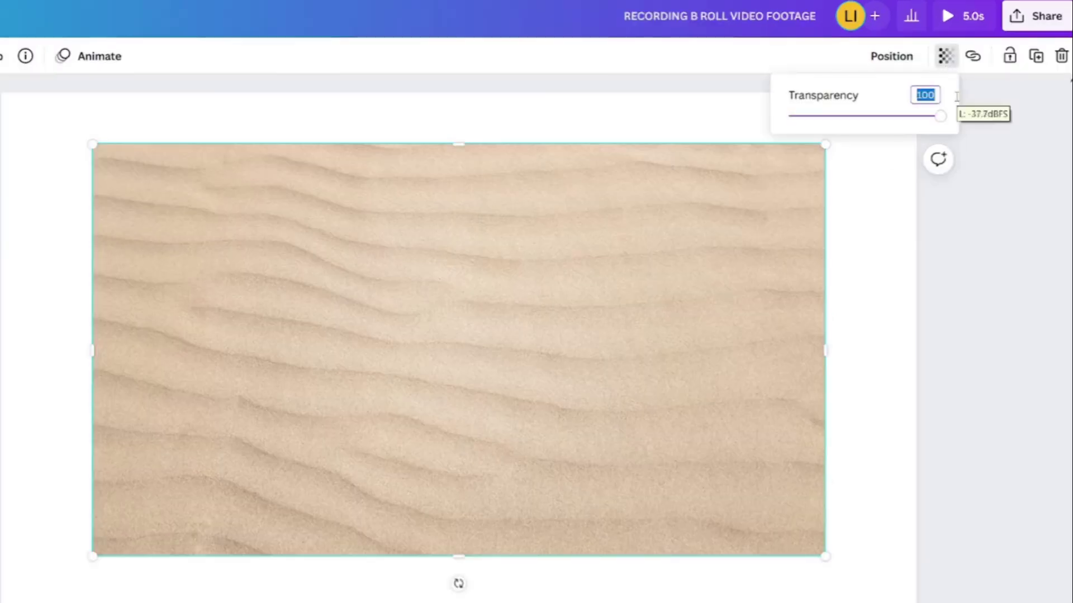
pyautogui.write('30')
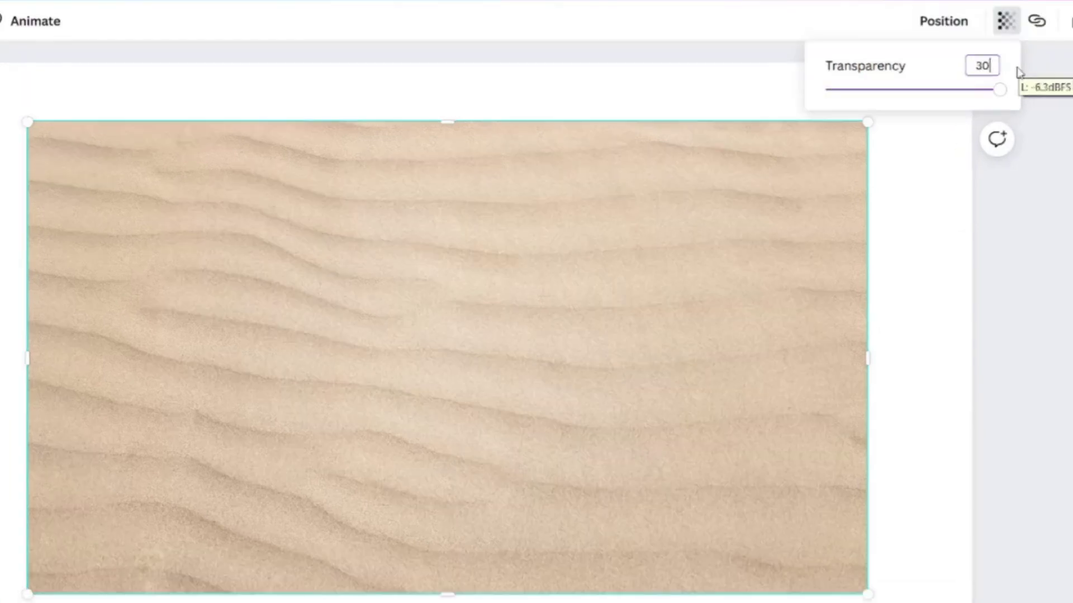
pyautogui.press('Return')
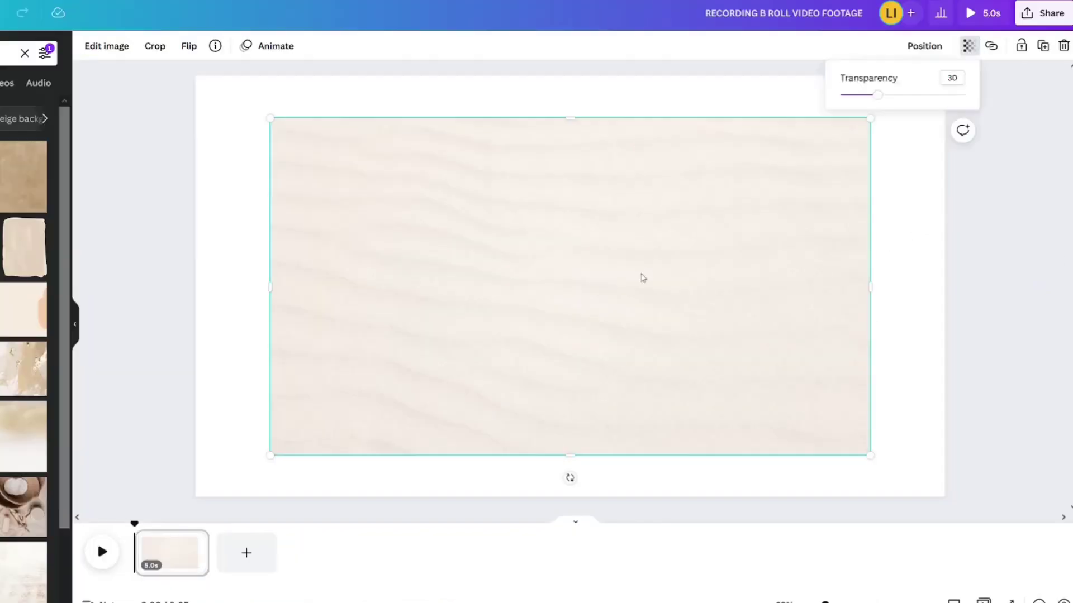
pyautogui.click(549, 344)
# Set the sand photo as the page background and try dark, cyan and red tints.
pyautogui.rightClick(642, 277)
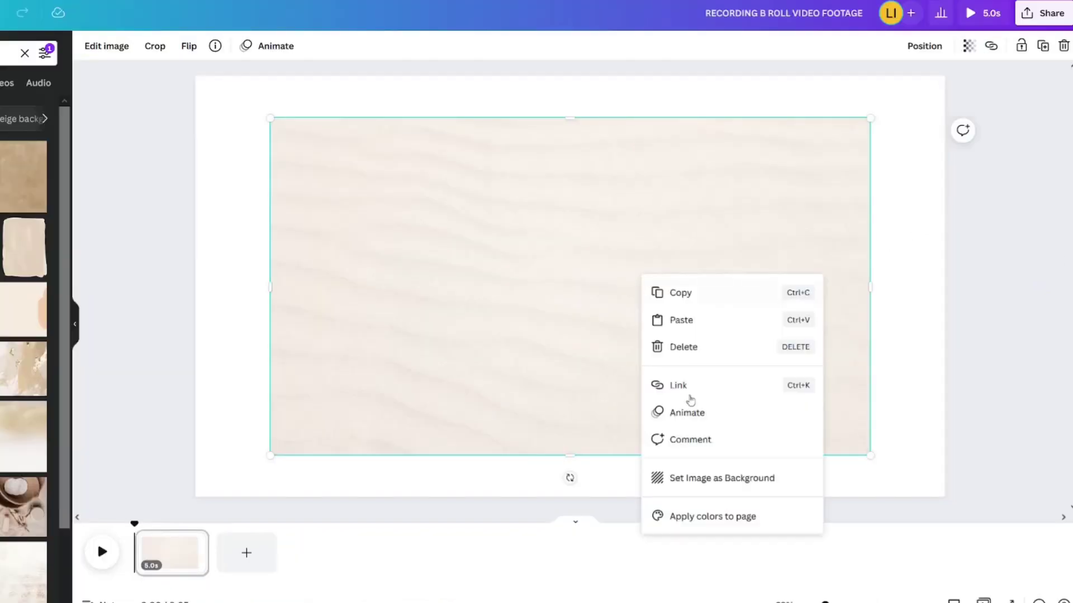
pyautogui.click(697, 484)
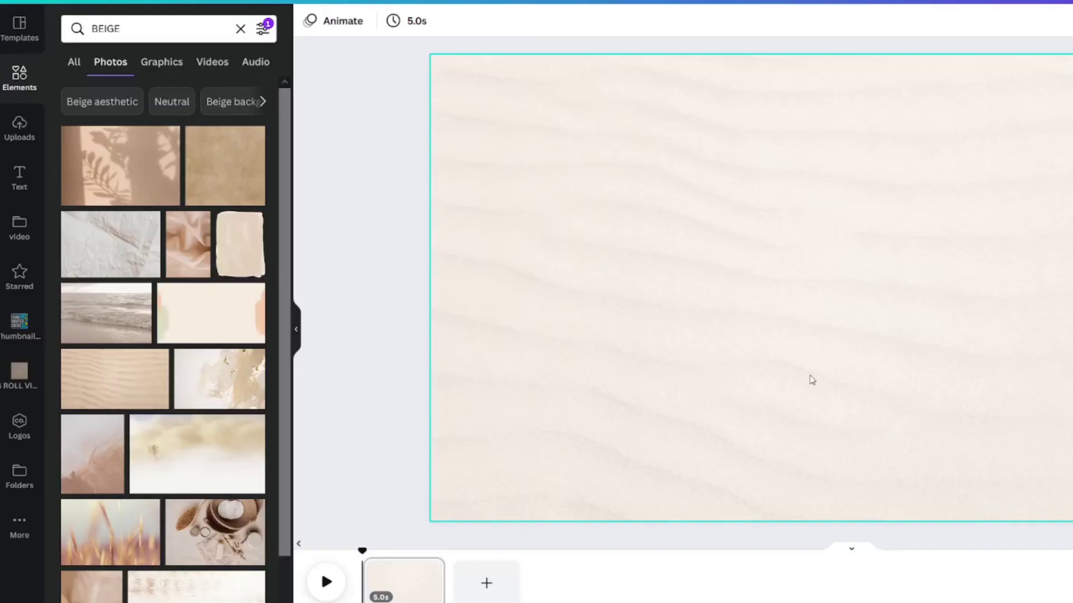
pyautogui.click(812, 379)
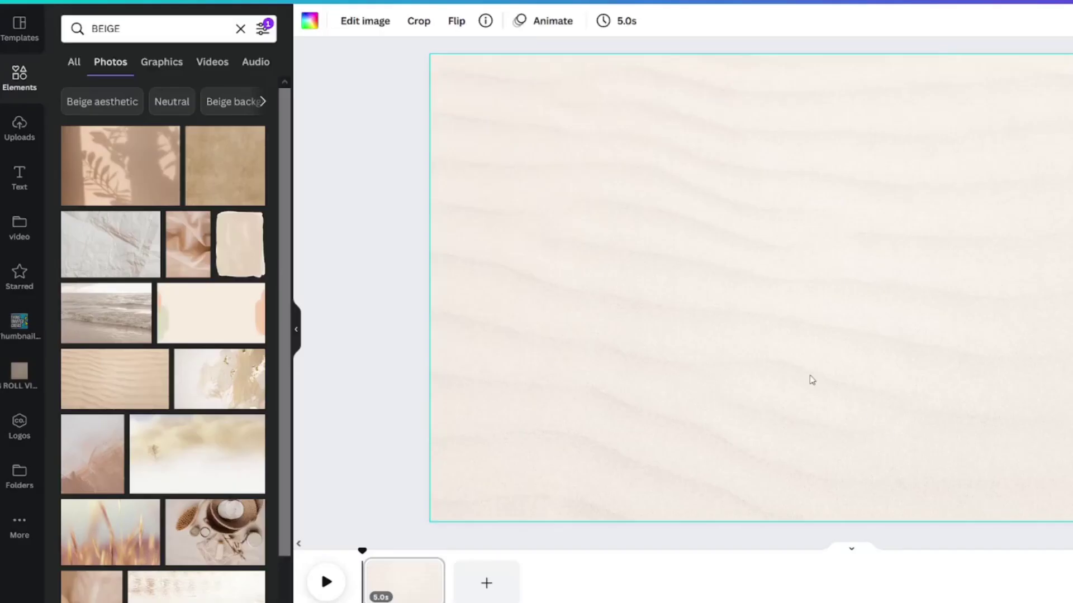
pyautogui.click(310, 22)
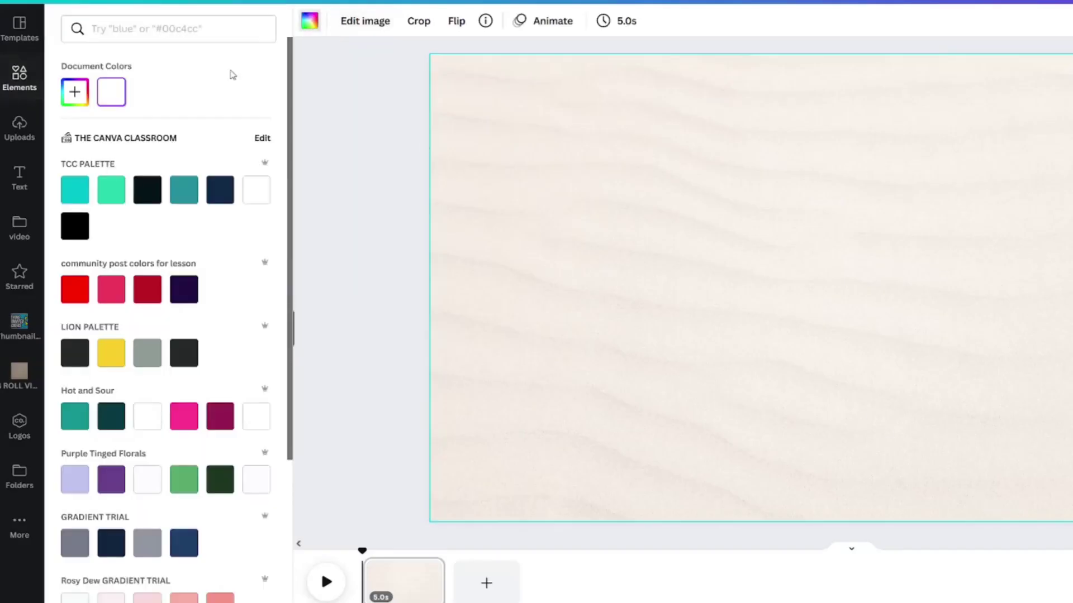
pyautogui.click(146, 190)
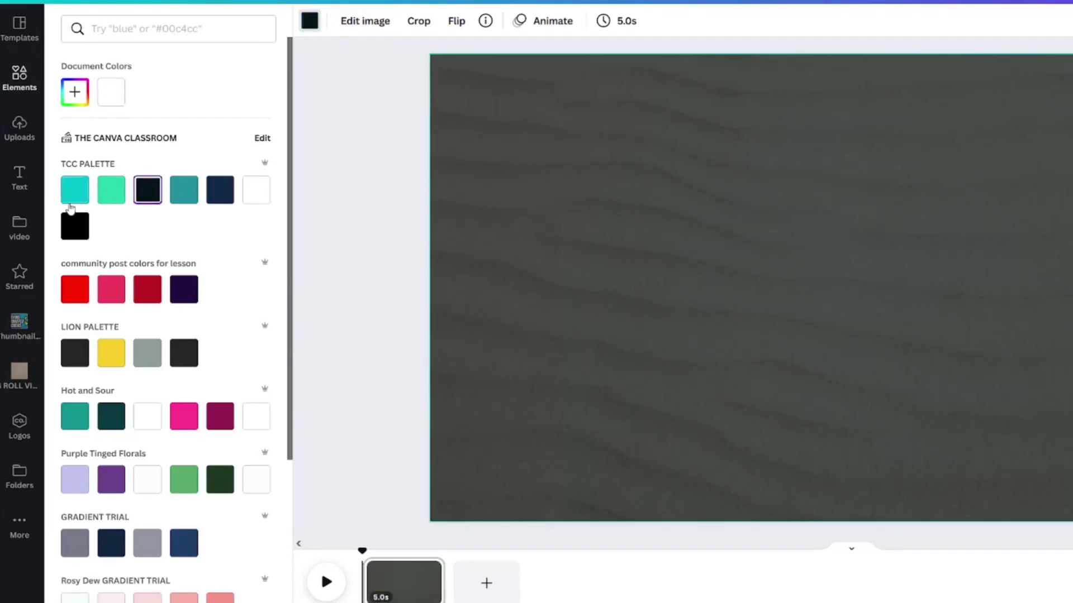
pyautogui.click(73, 196)
pyautogui.click(75, 293)
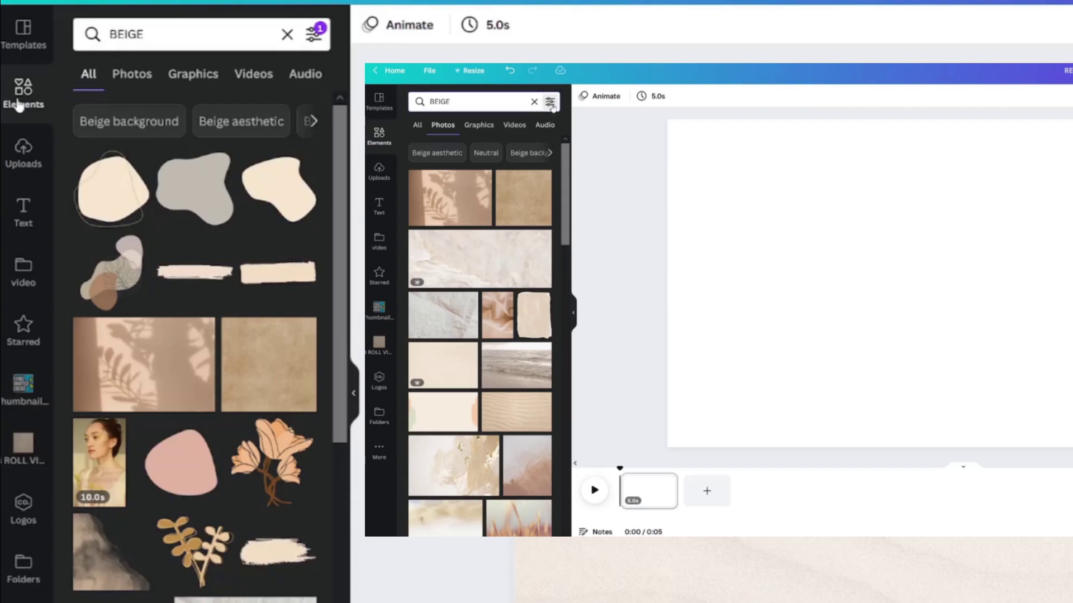
# Replace the BEIGE search with GRID and add the first sky-and-hills grid to the page.
pyautogui.click(550, 102)
pyautogui.click(427, 382)
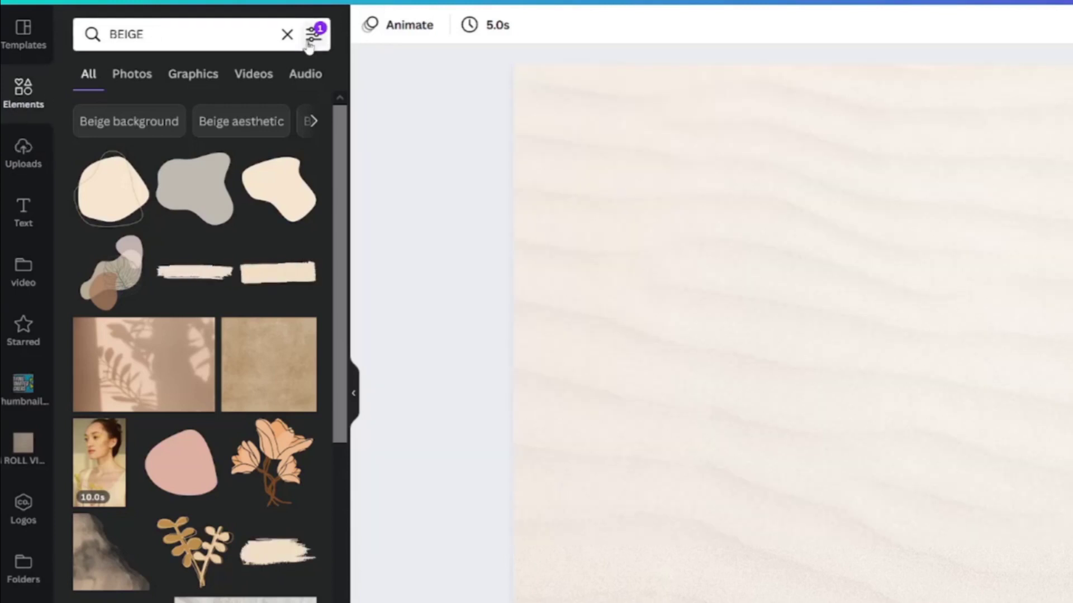
pyautogui.click(311, 44)
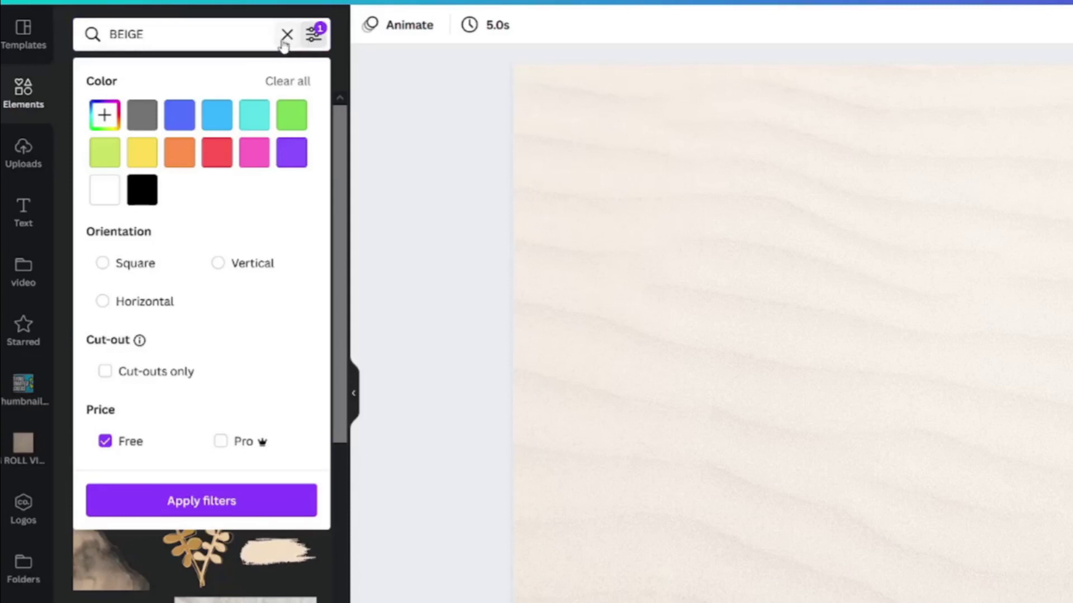
pyautogui.click(287, 36)
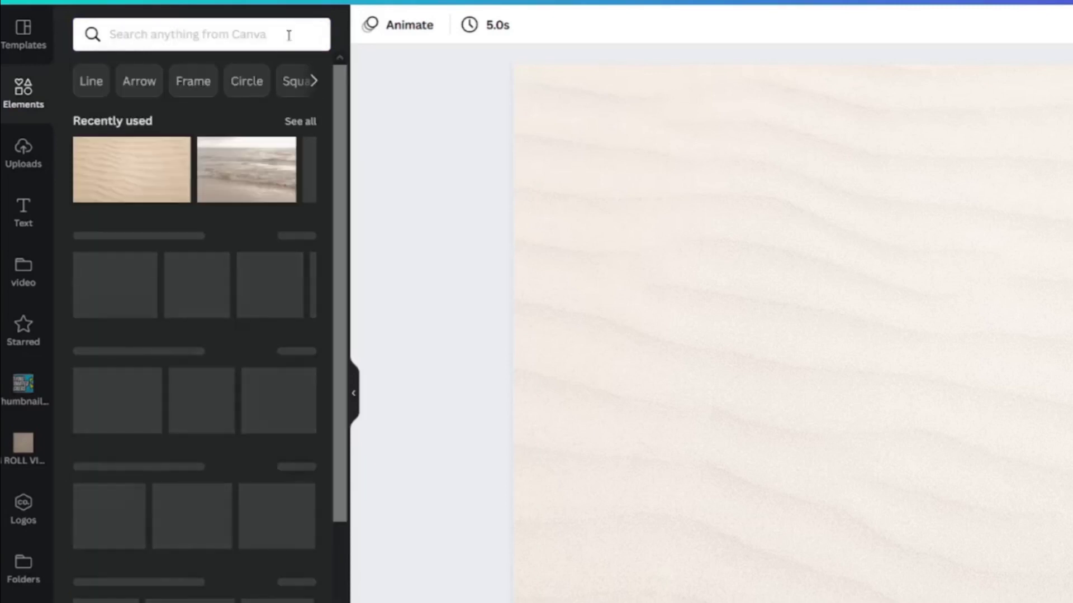
pyautogui.write('GRID')
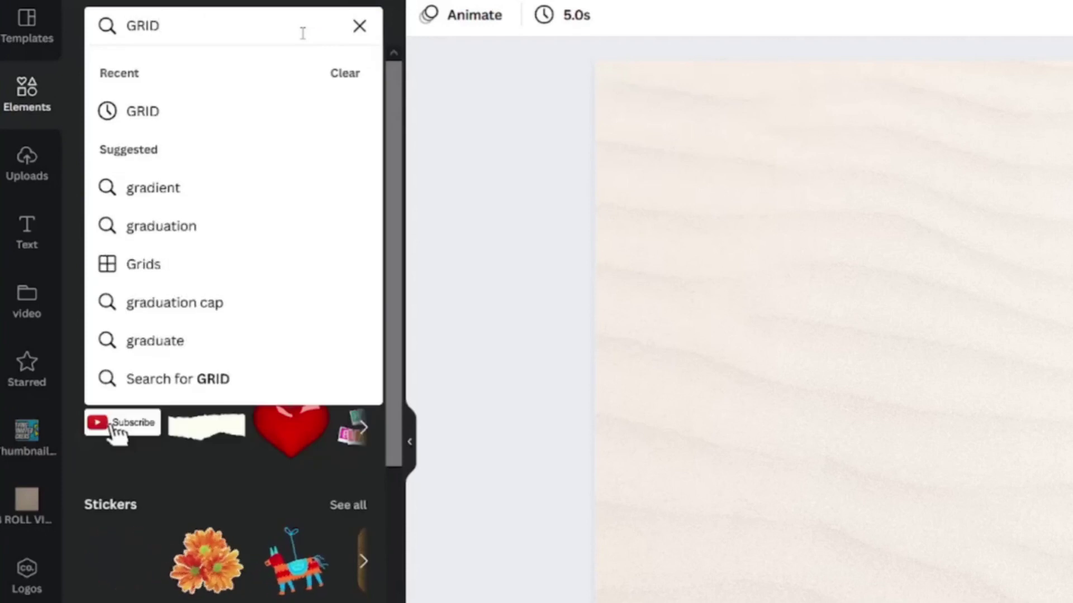
pyautogui.press('Return')
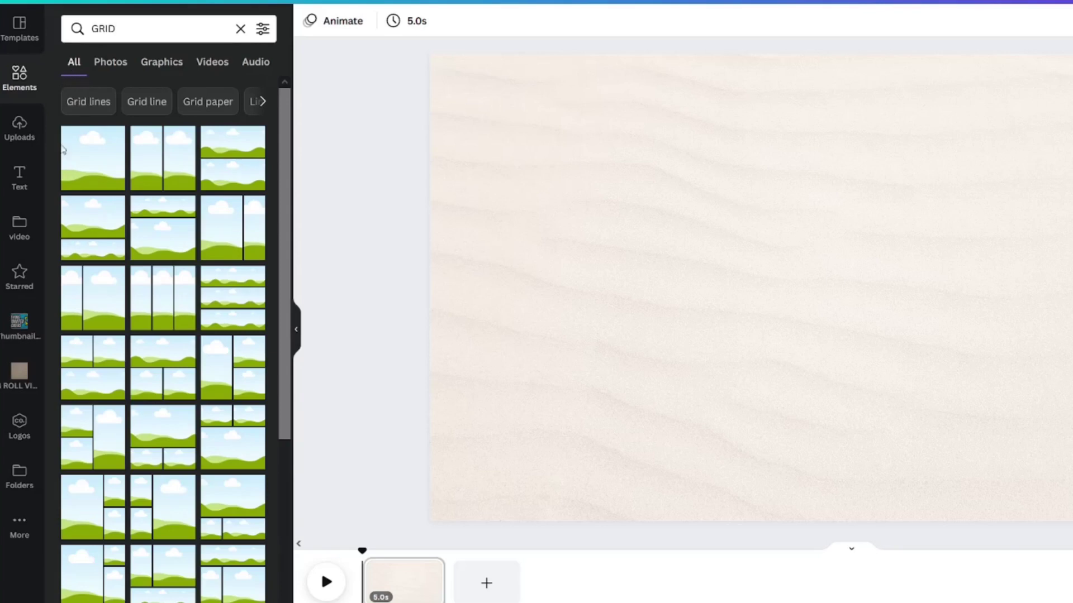
pyautogui.click(85, 159)
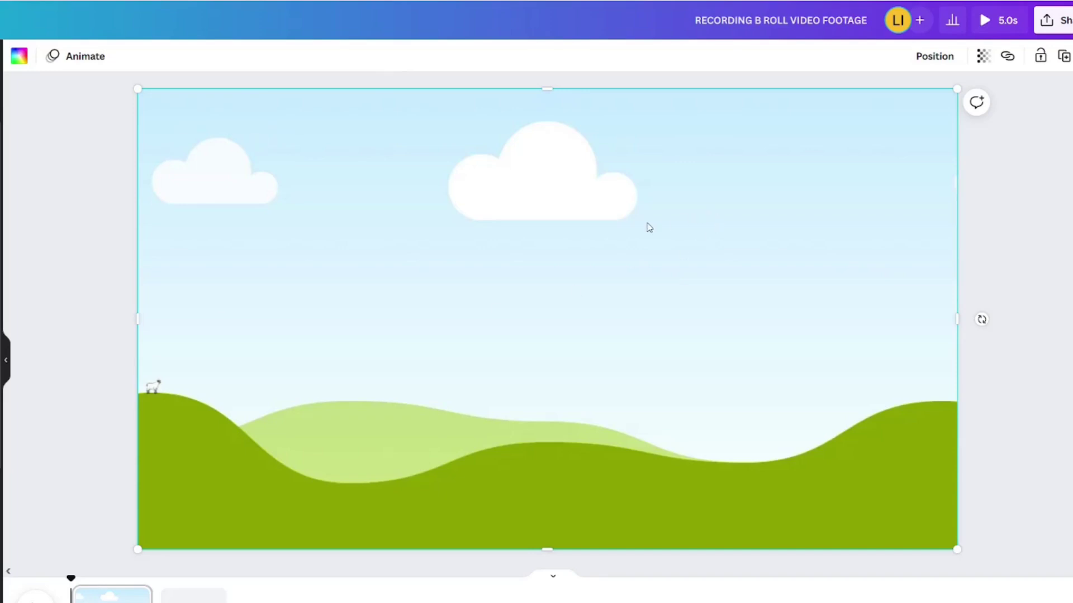
# Set the grid's transparency to 18.
pyautogui.click(983, 55)
pyautogui.doubleClick(964, 90)
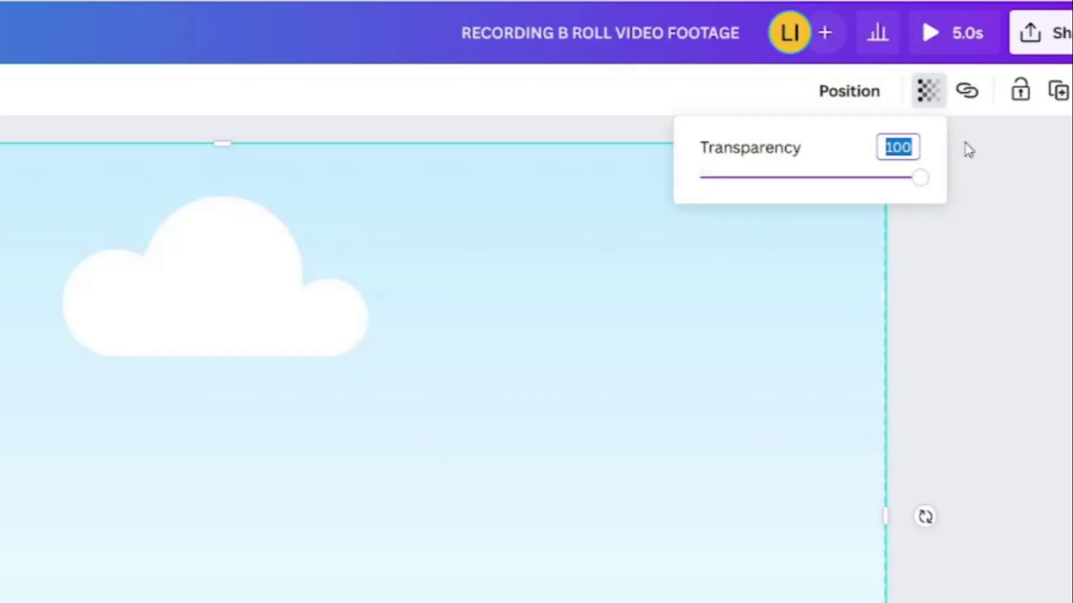
pyautogui.write('18')
pyautogui.press('Return')
pyautogui.press('Escape')
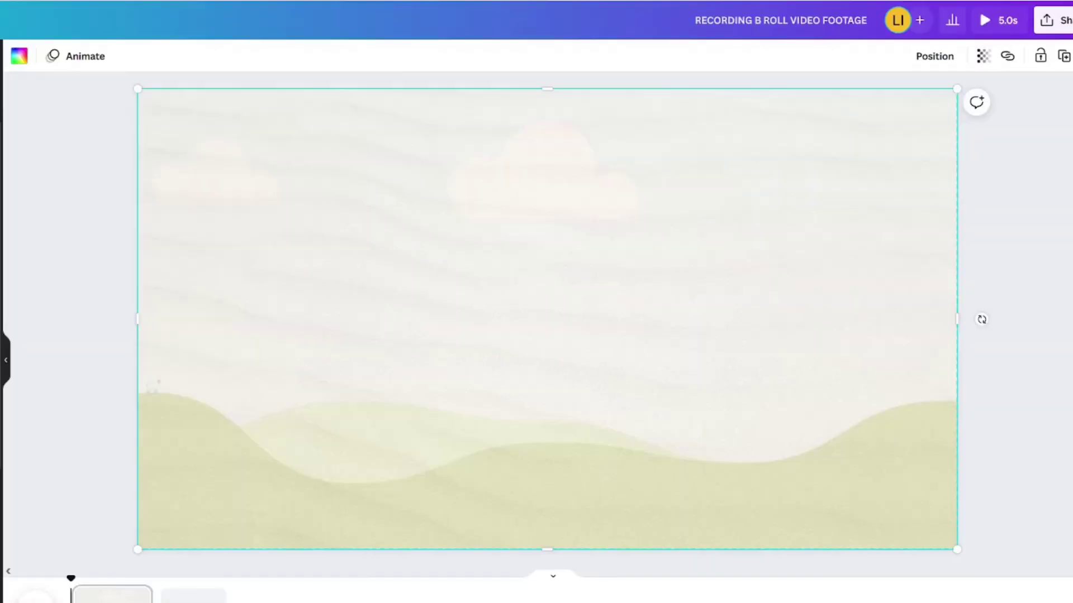
# Search SPIDER ANXIETY and filter Videos to free clips to add a frightened-woman clip.
pyautogui.doubleClick(121, 25)
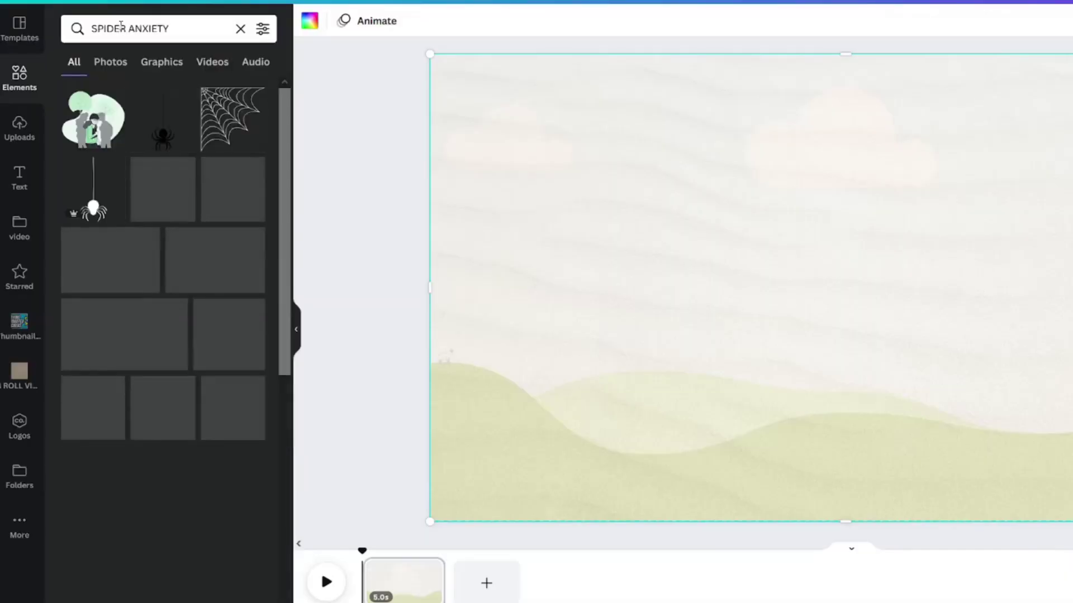
pyautogui.click(210, 62)
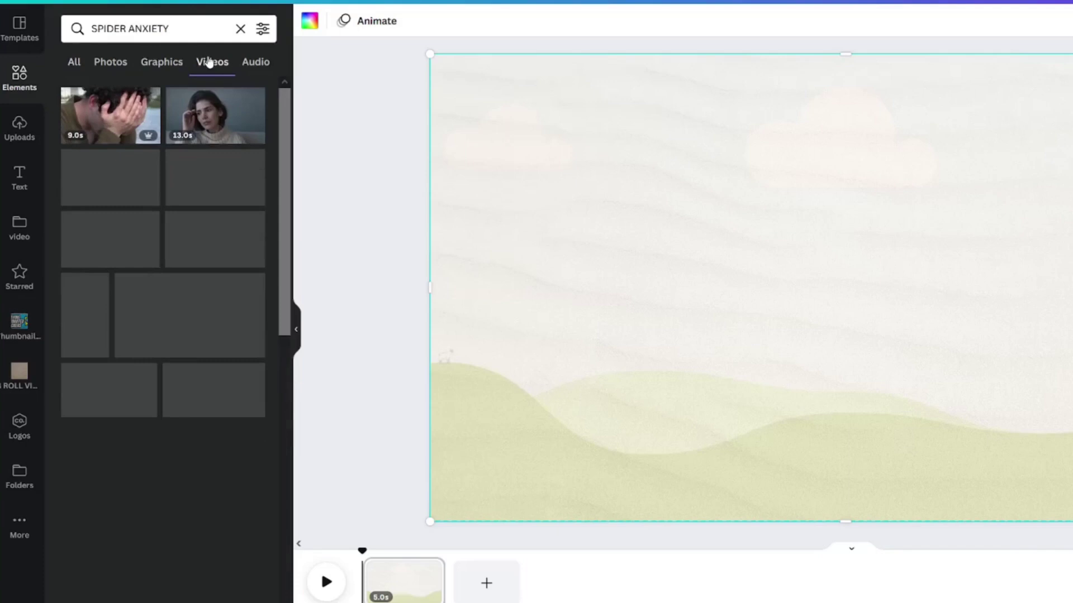
pyautogui.click(260, 30)
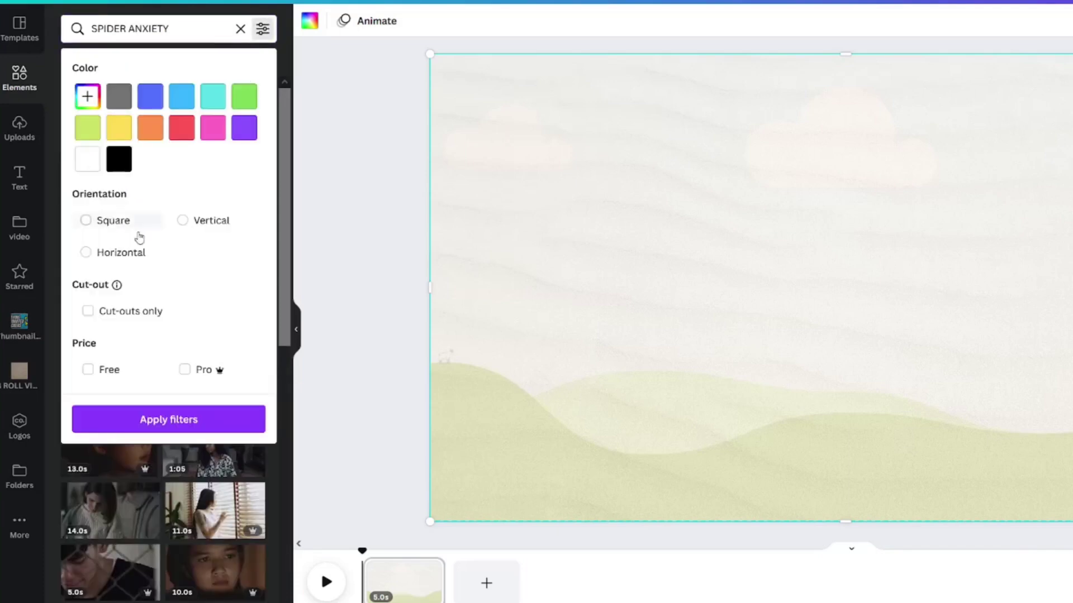
pyautogui.click(88, 370)
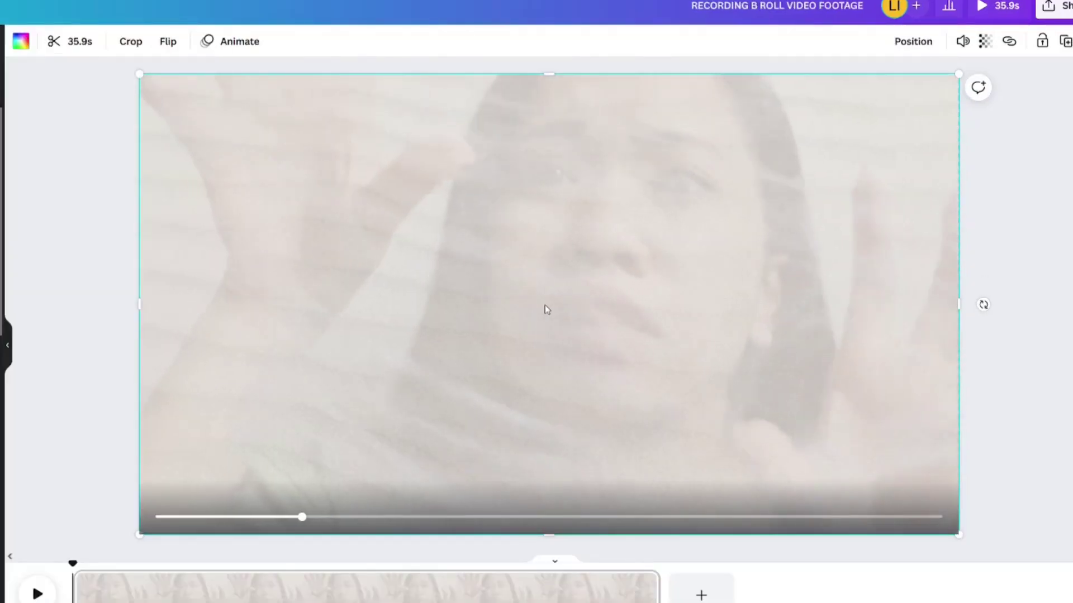
# Start trimming the frightened-woman clip's duration with the scissors button.
pyautogui.click(69, 44)
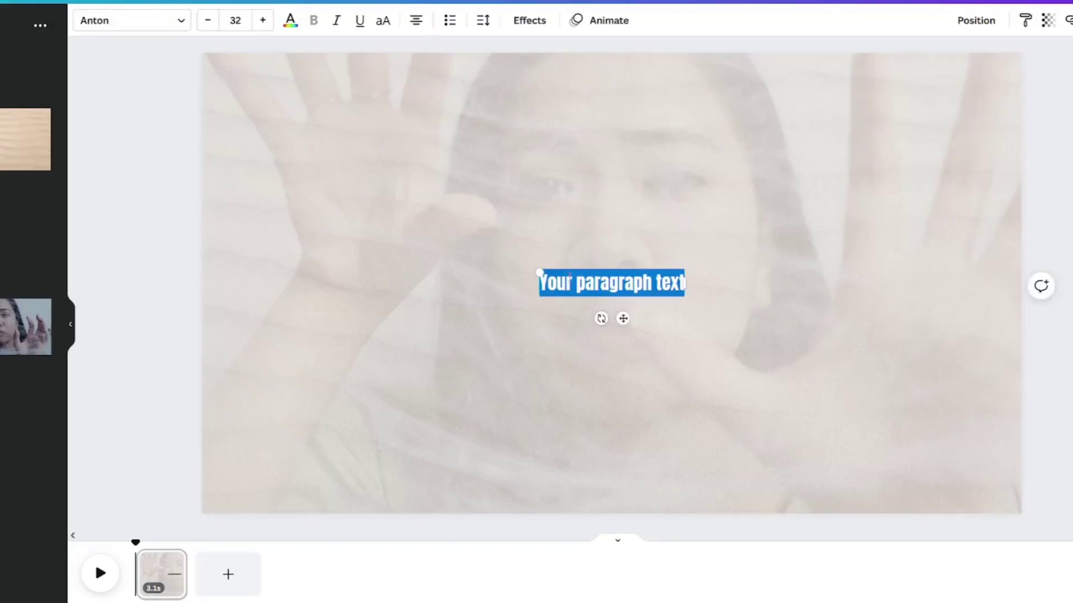
# Add the uppercase title 'GIVE YOUR CHARACTER A FEAR' at size 106 near the frame bottom.
pyautogui.moveTo(517, 268); pyautogui.dragTo(373, 248)
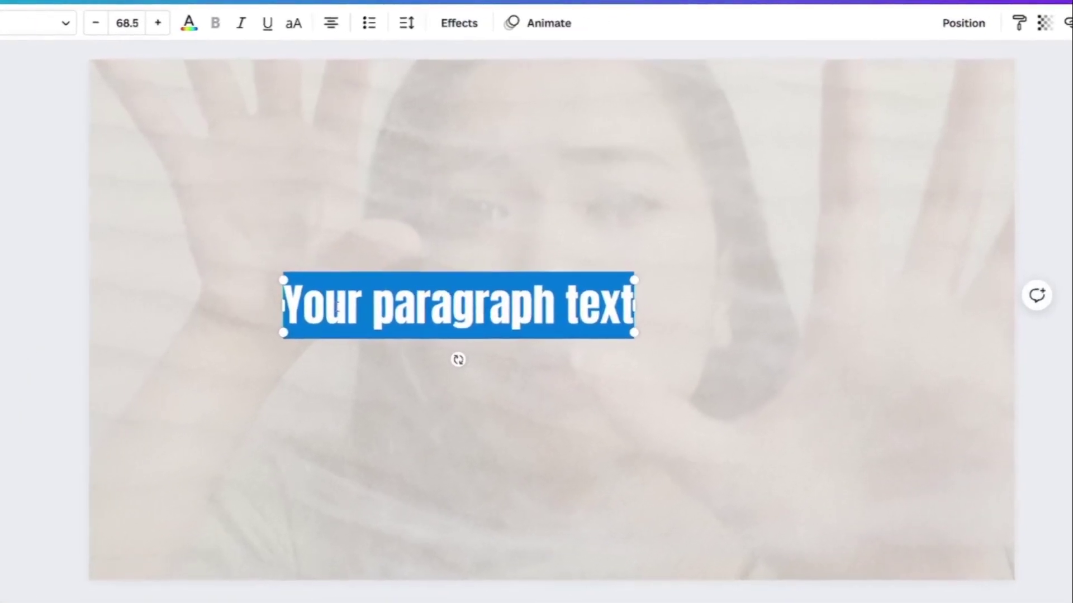
pyautogui.write('gIVE YOUR CHARA')
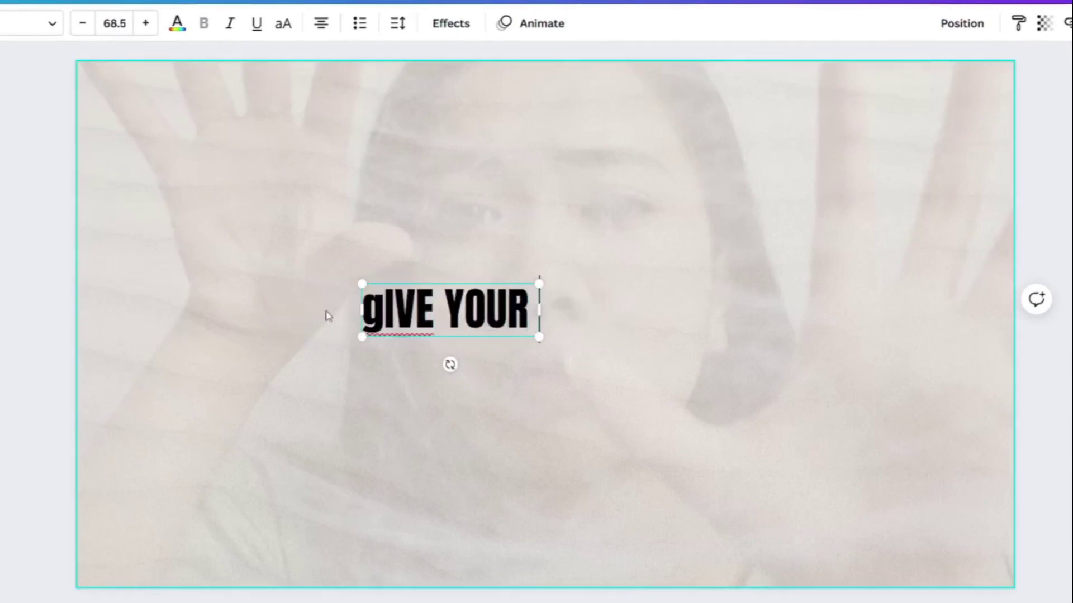
pyautogui.write('CTER A FEAR')
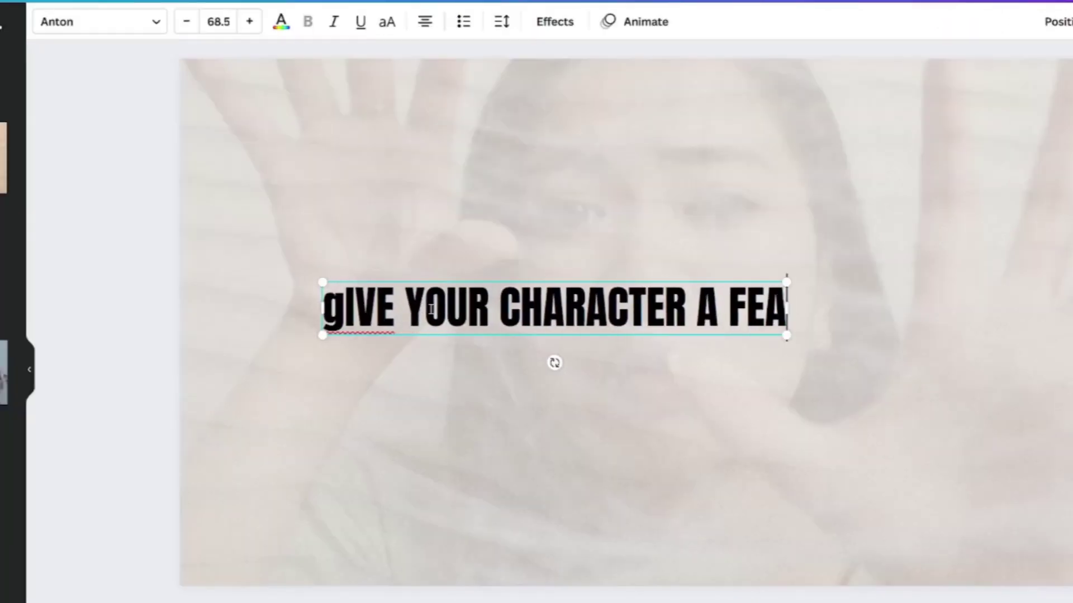
pyautogui.click(386, 21)
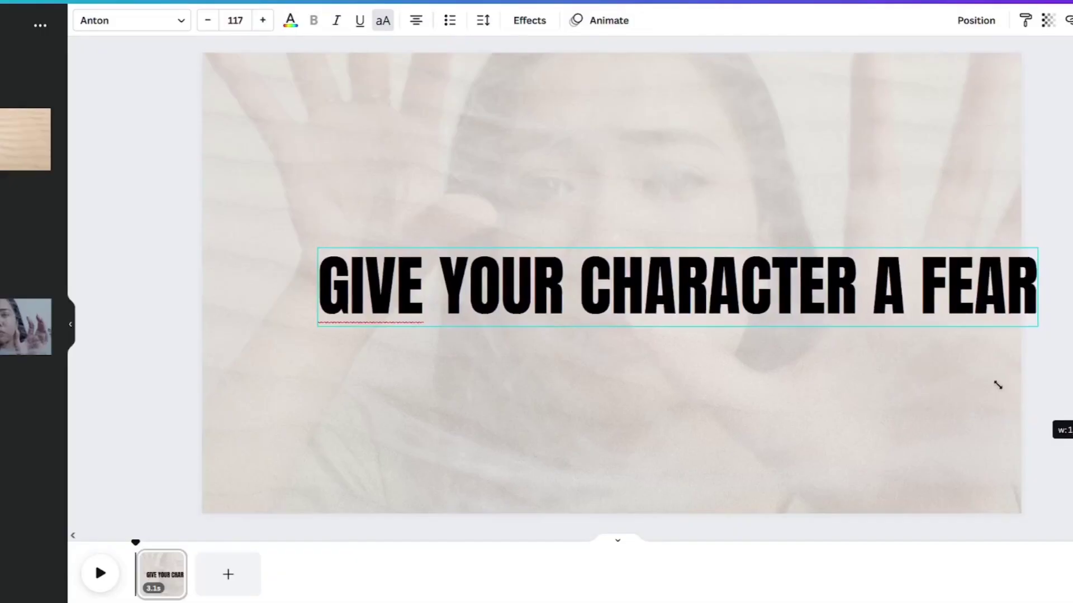
pyautogui.moveTo(996, 383); pyautogui.dragTo(970, 366)
pyautogui.moveTo(641, 342); pyautogui.dragTo(621, 498)
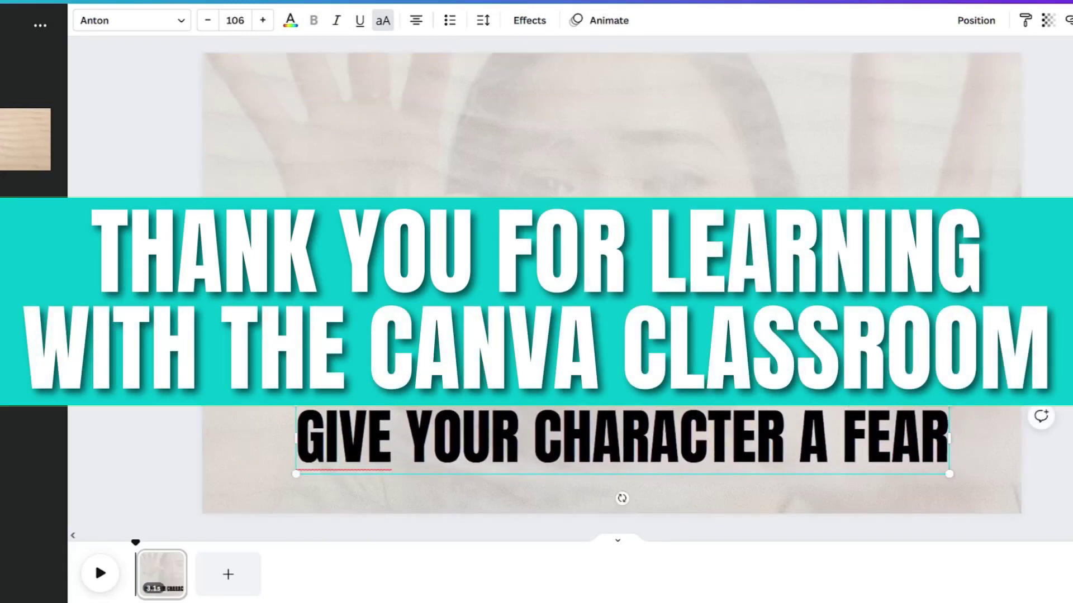
# Apply the Photo Zoom animation to the faded background video.
pyautogui.click(153, 224)
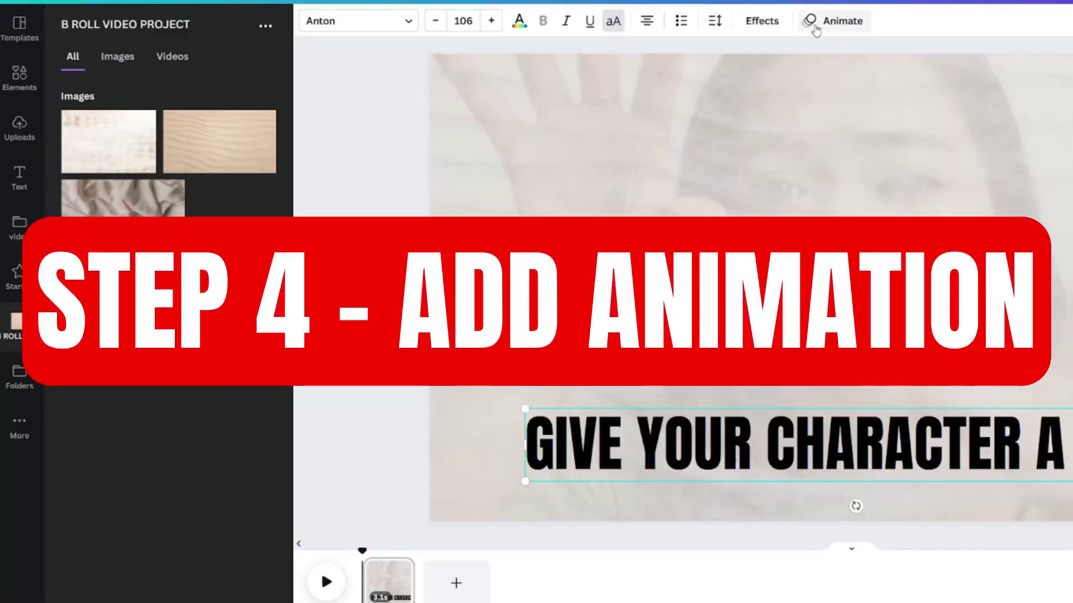
pyautogui.click(843, 23)
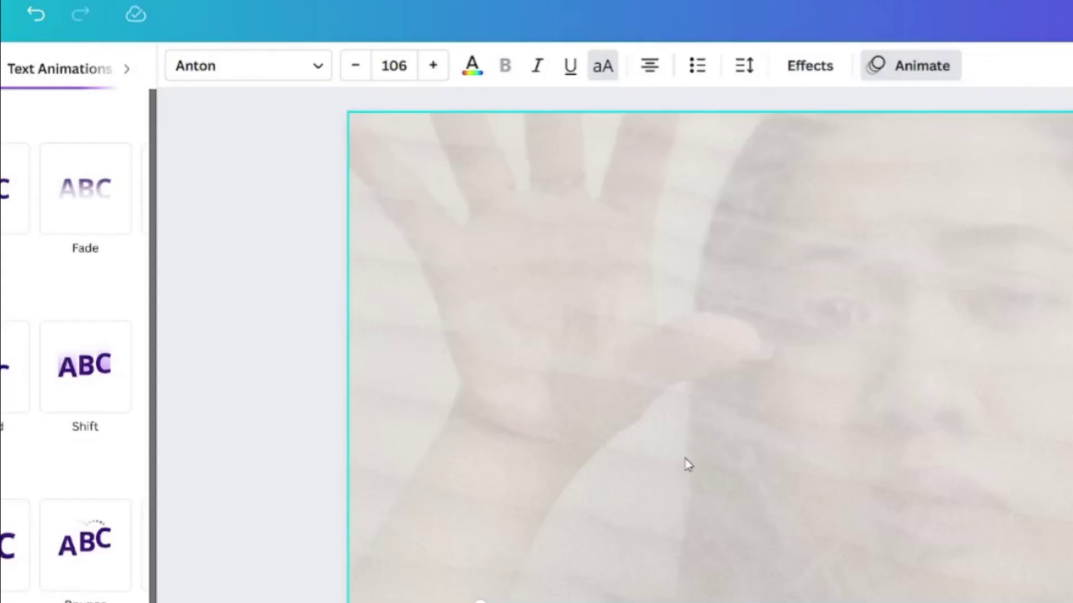
pyautogui.click(688, 464)
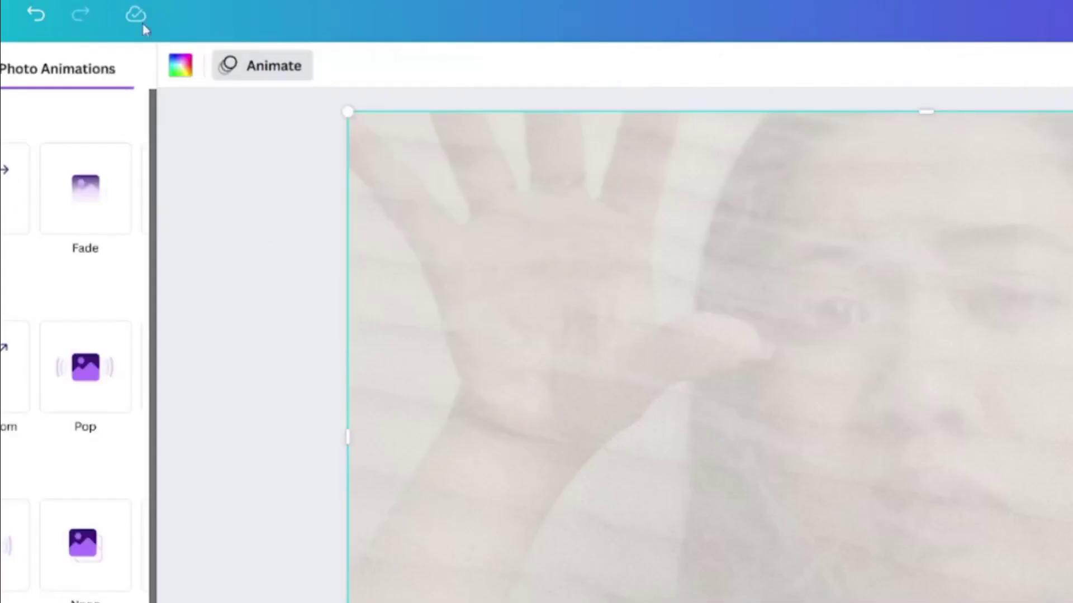
pyautogui.click(253, 73)
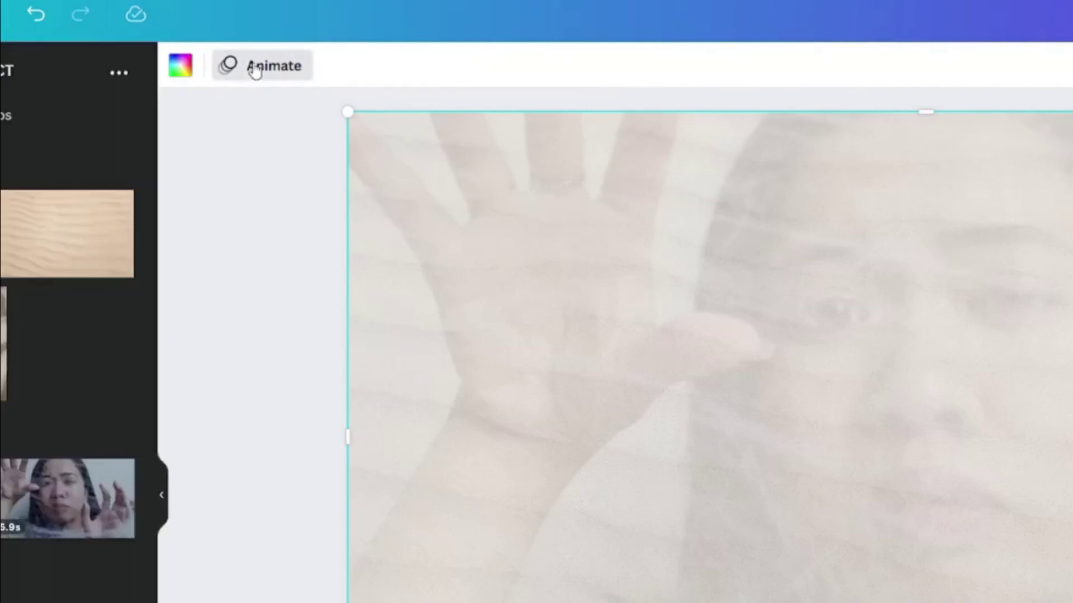
pyautogui.click(255, 71)
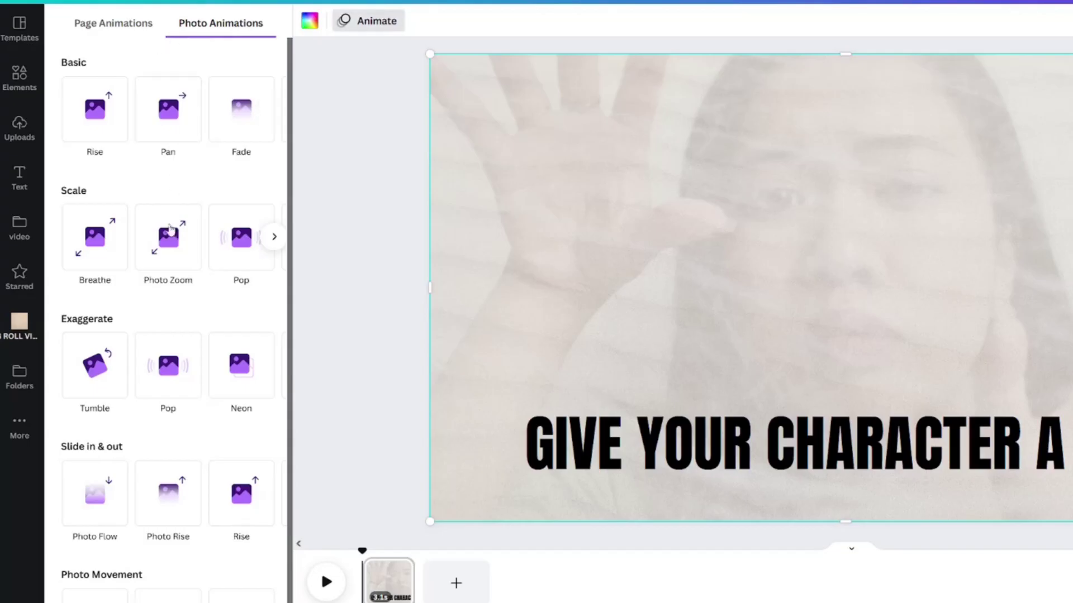
pyautogui.click(170, 239)
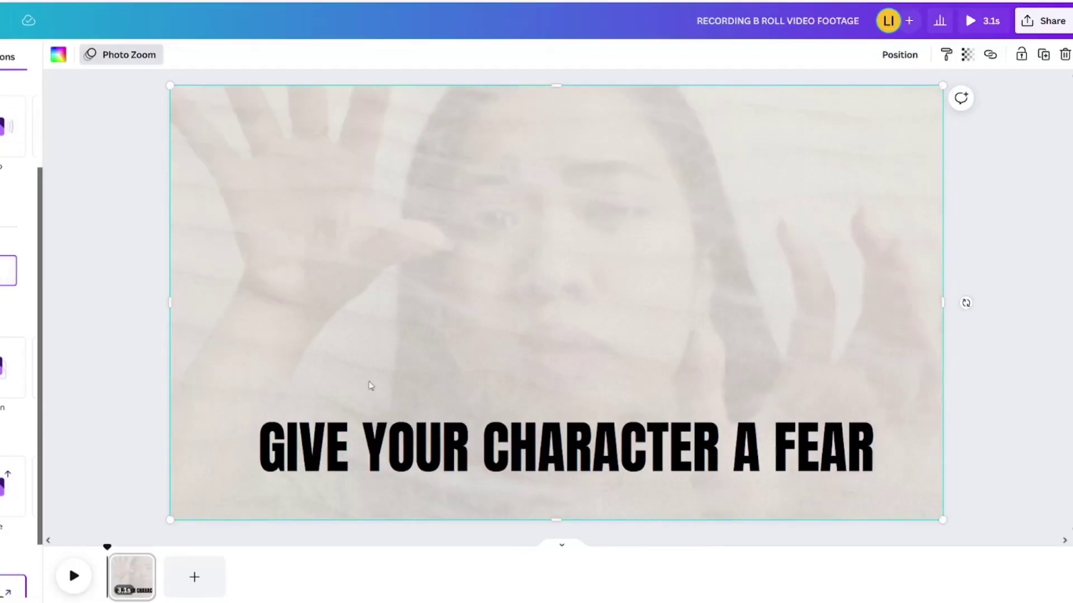
# Give the title a Fade animation on enter with adjusted speed and Word style.
pyautogui.click(410, 447)
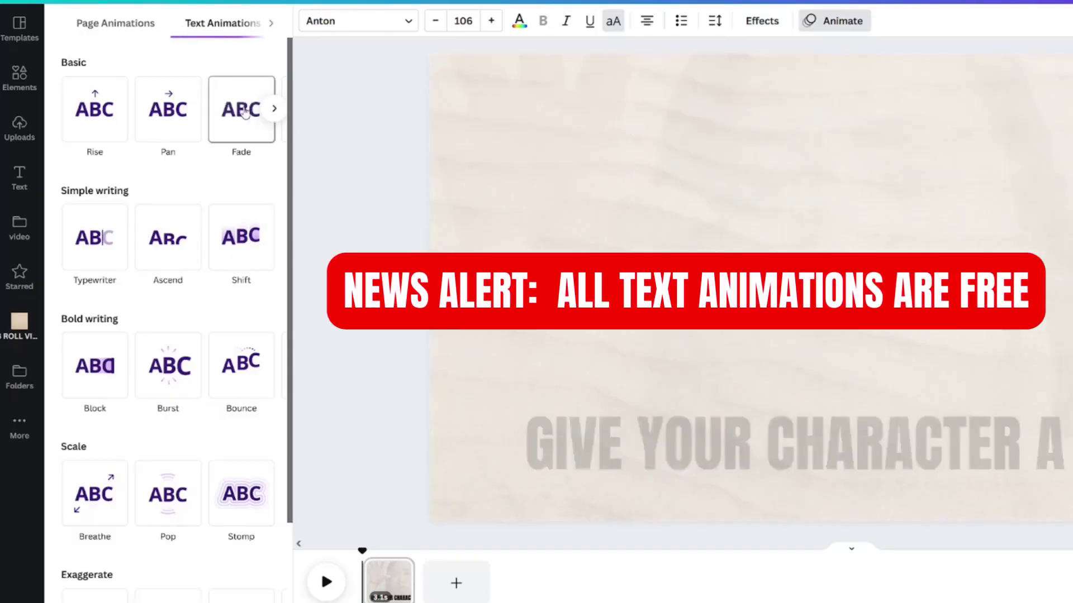
pyautogui.click(245, 109)
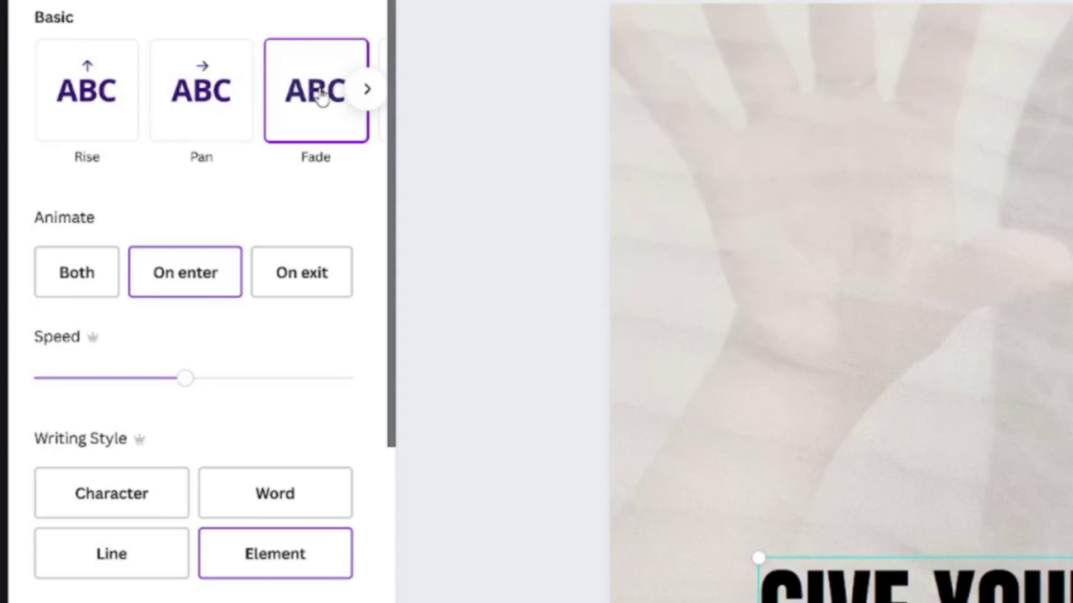
pyautogui.click(79, 278)
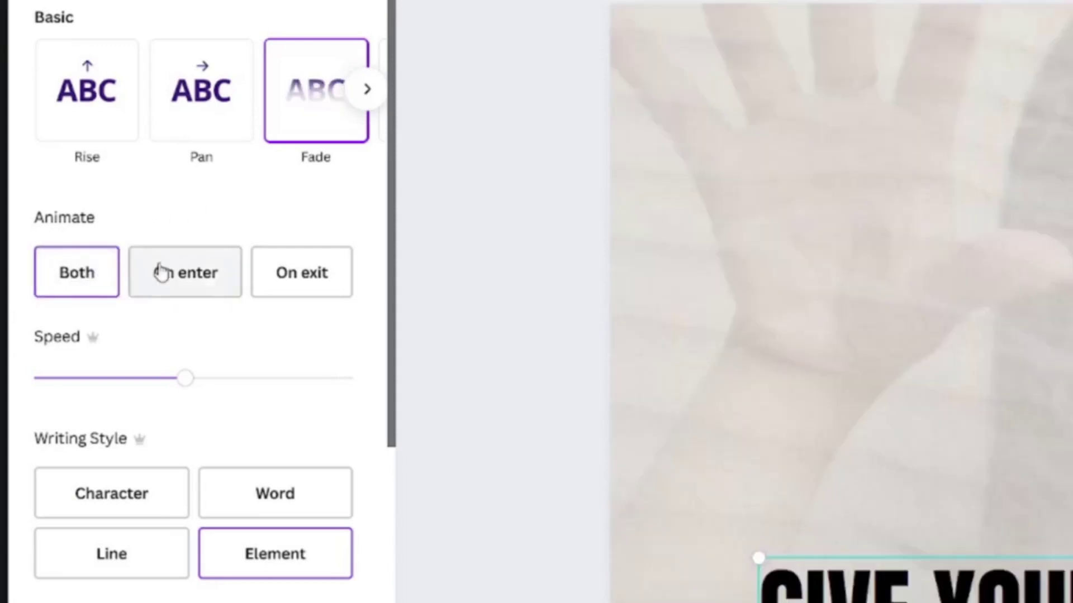
pyautogui.click(164, 274)
pyautogui.click(322, 282)
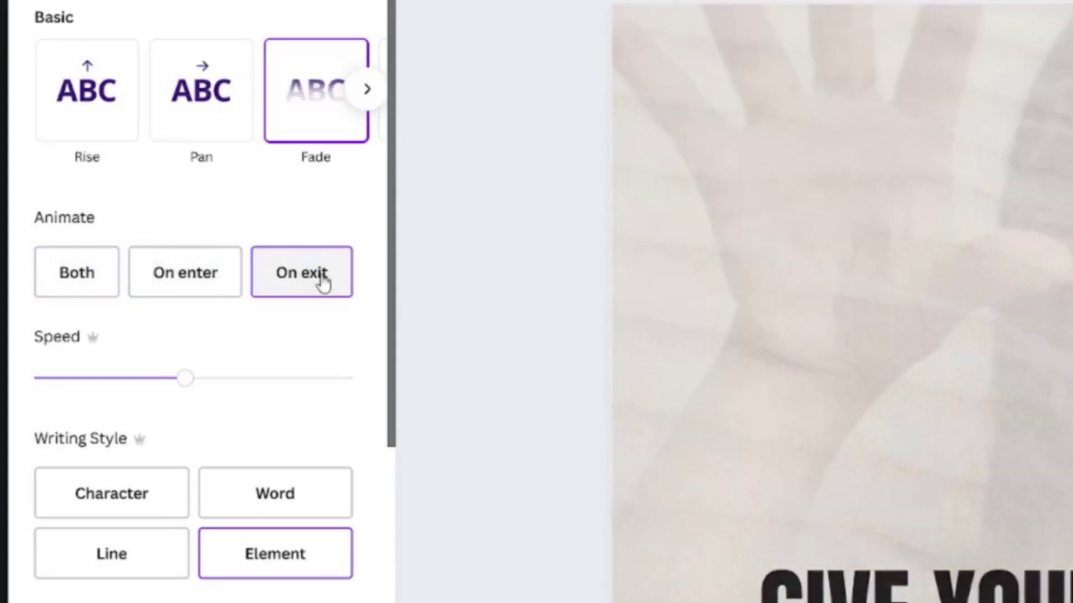
pyautogui.click(160, 272)
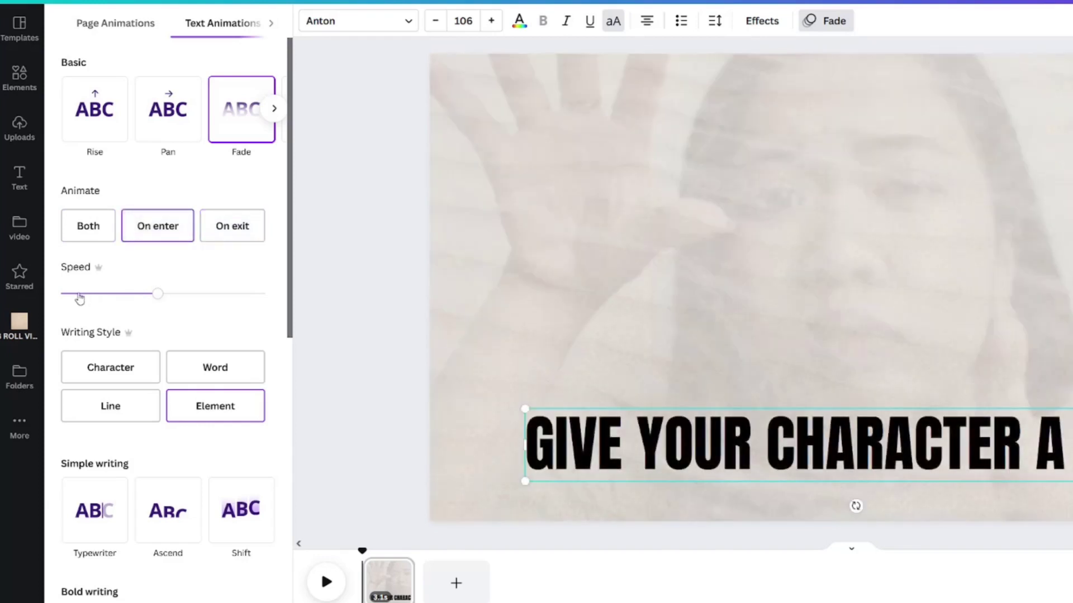
pyautogui.click(79, 293)
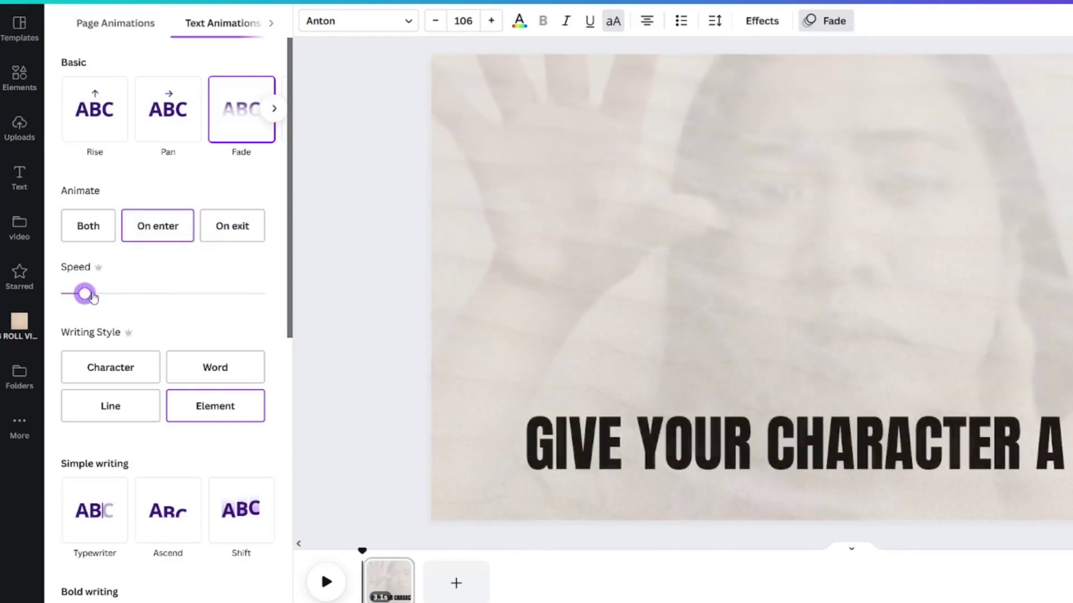
pyautogui.moveTo(91, 295); pyautogui.dragTo(146, 293)
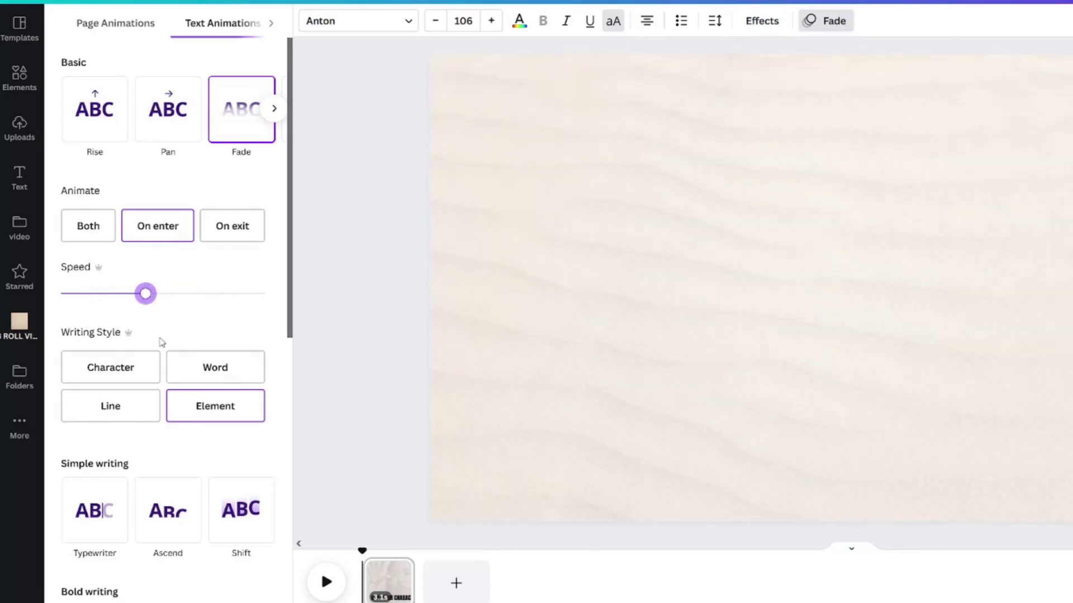
pyautogui.click(106, 370)
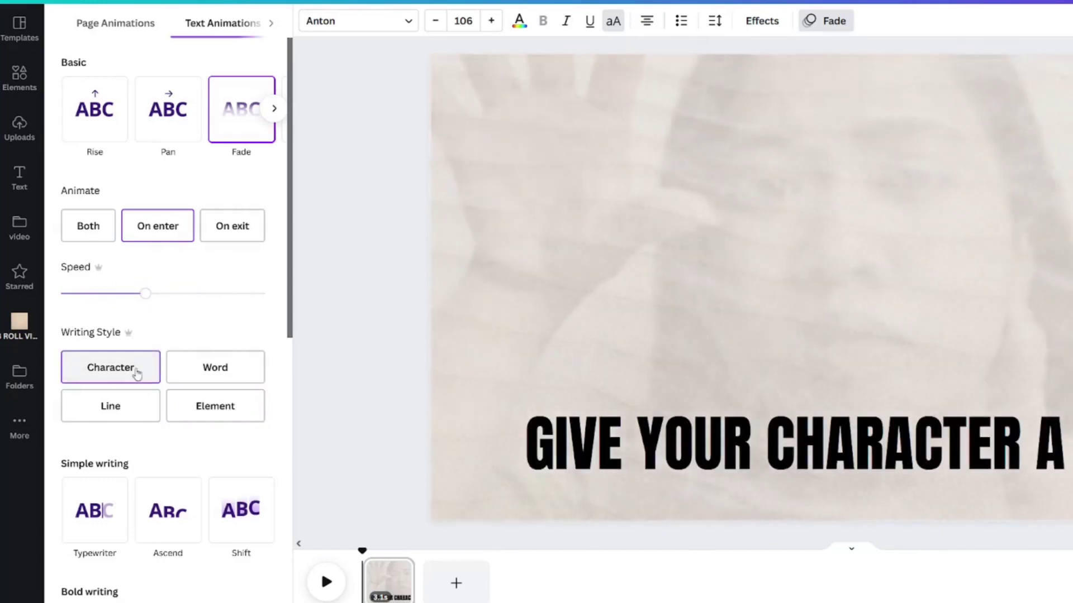
pyautogui.click(206, 375)
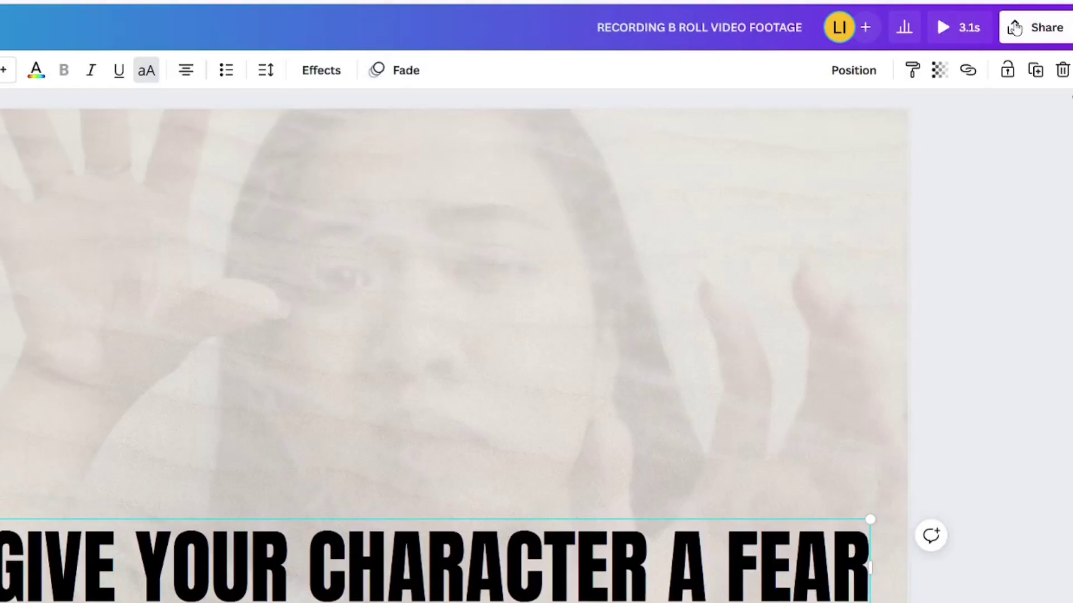
# Download the Canva design as an MP4 Video file.
pyautogui.click(1014, 29)
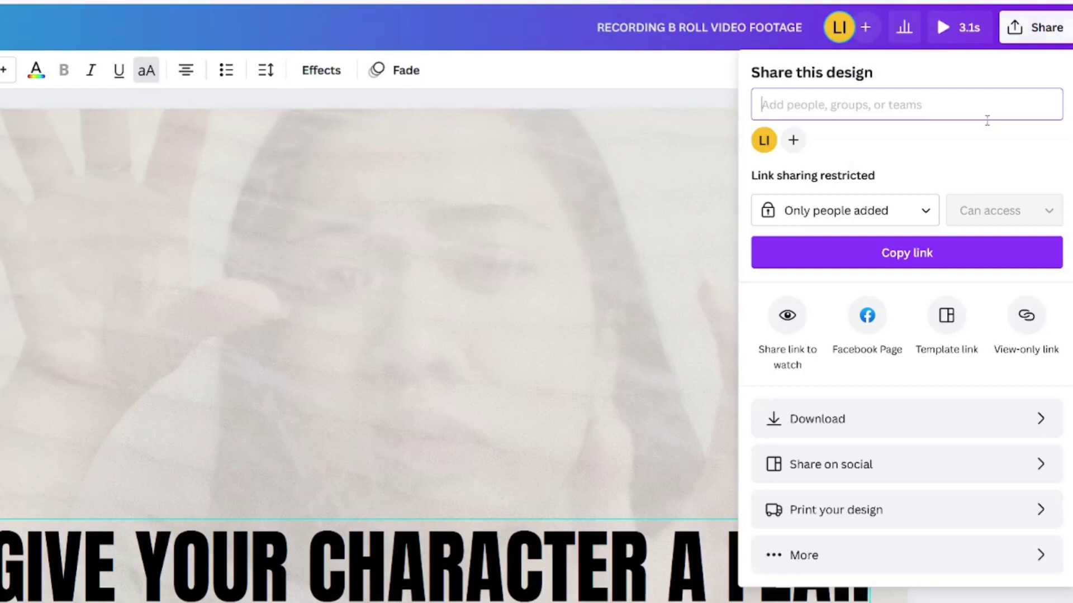
pyautogui.click(828, 426)
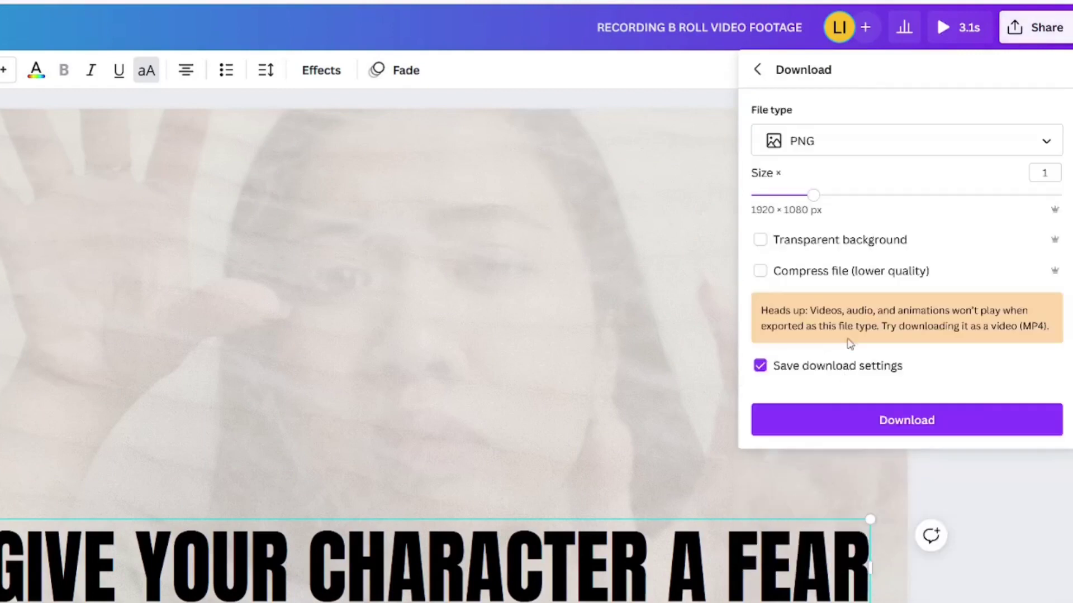
pyautogui.click(819, 144)
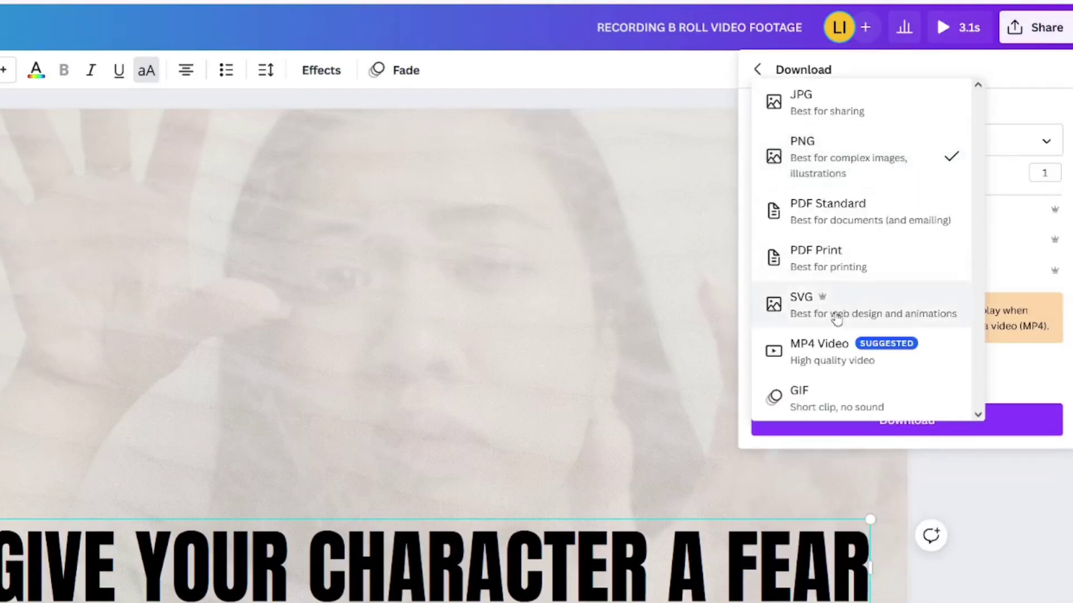
pyautogui.click(825, 351)
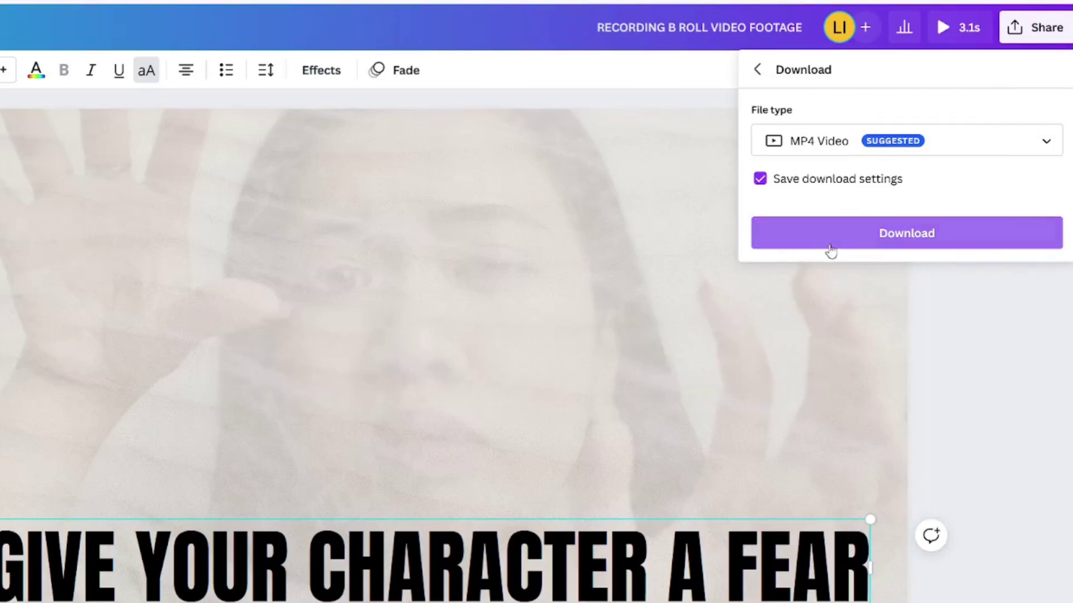
pyautogui.click(832, 246)
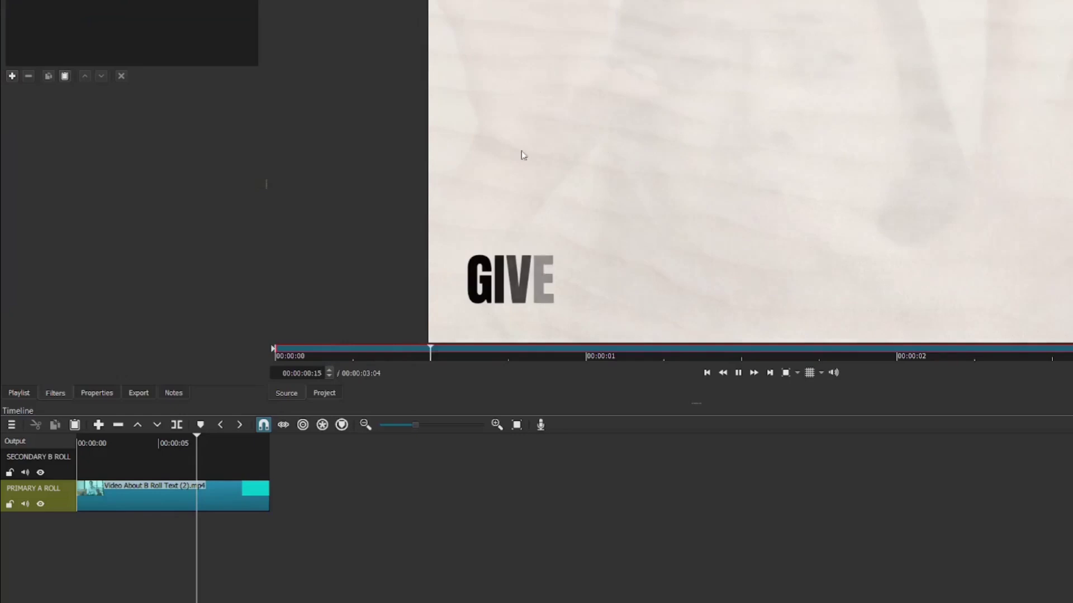
# Place the exported Canva MP4 on the SECONDARY B ROLL track and play the overlay section.
pyautogui.moveTo(557, 156); pyautogui.dragTo(219, 479)
pyautogui.click(179, 458)
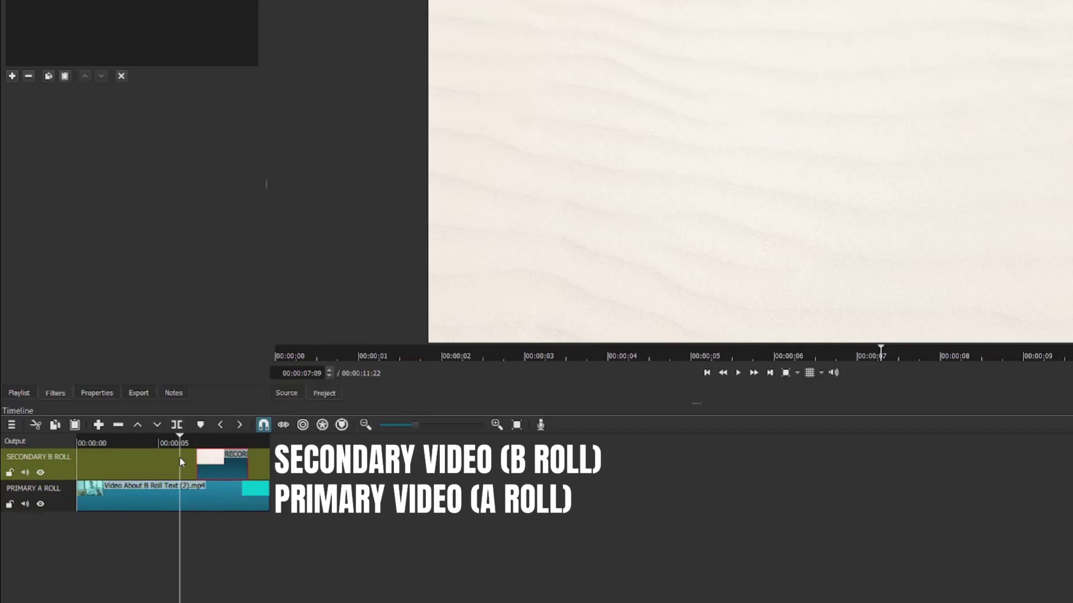
pyautogui.click(738, 373)
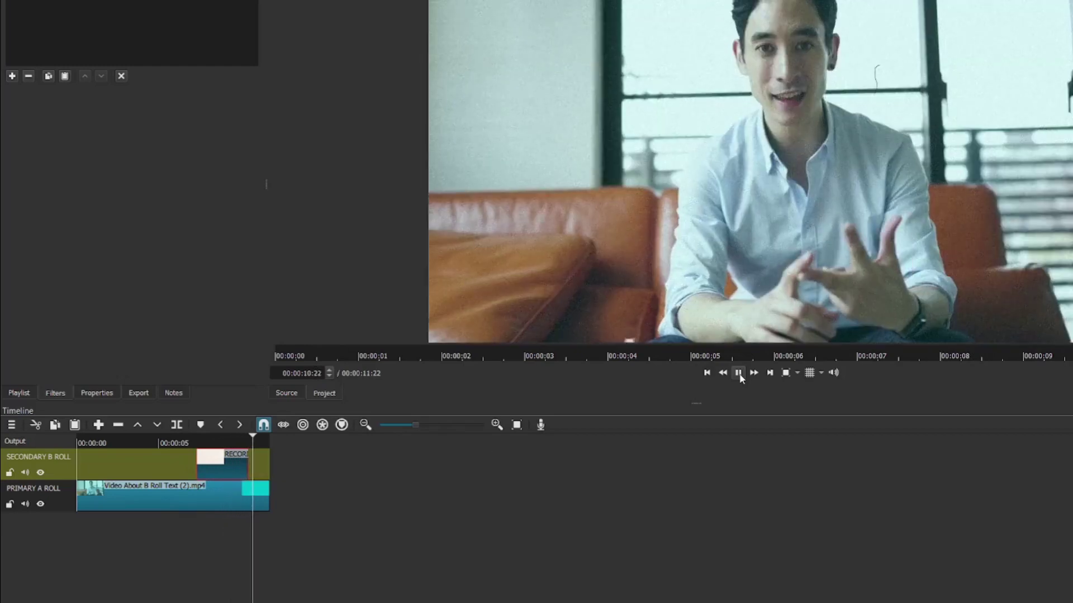
pyautogui.click(738, 372)
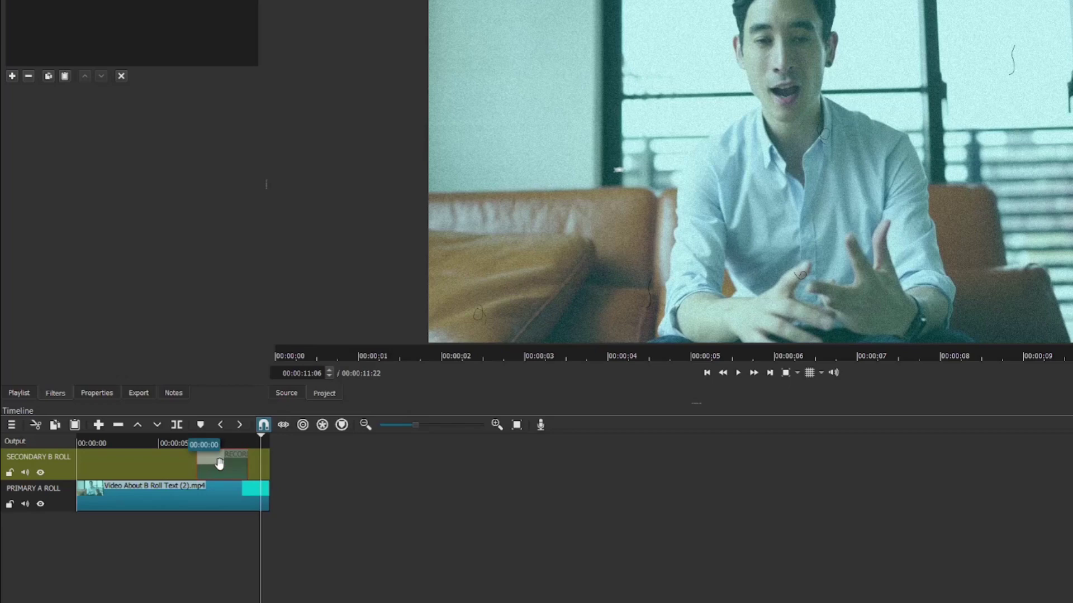
# Select the B-roll title clip on the timeline.
pyautogui.click(190, 450)
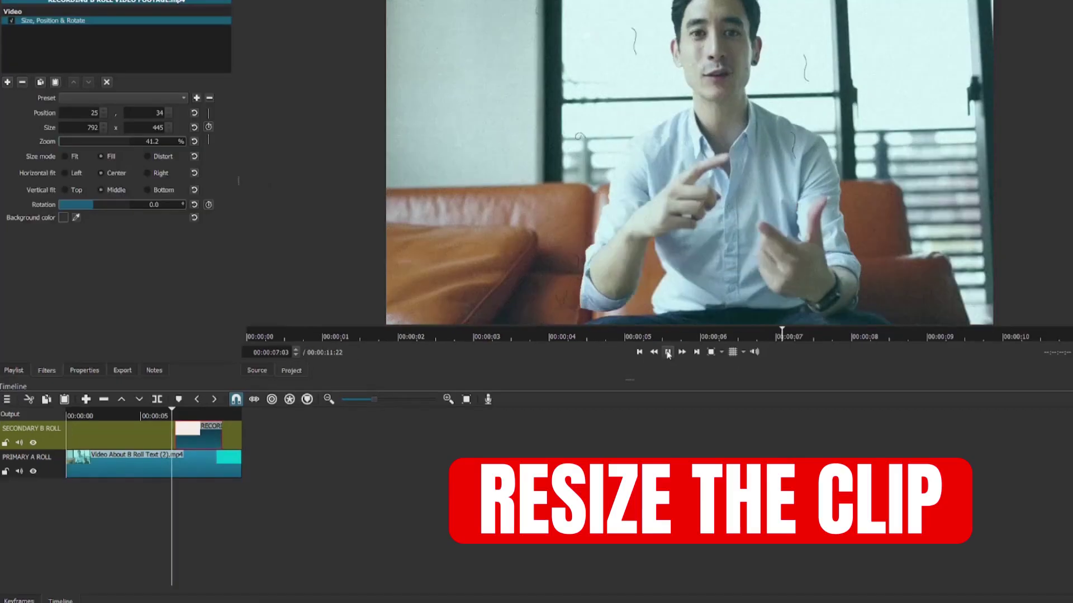